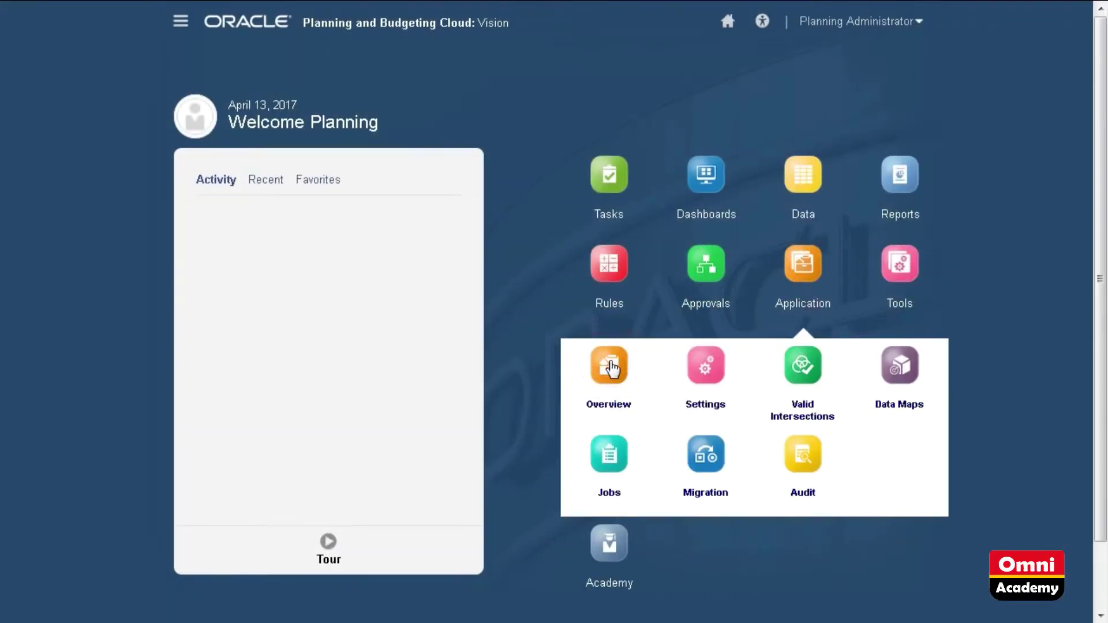
# Step: Open the Vision application Overview page, showing 95 tasks, 87 data entry forms and 39 rules
pyautogui.click(999, 146)
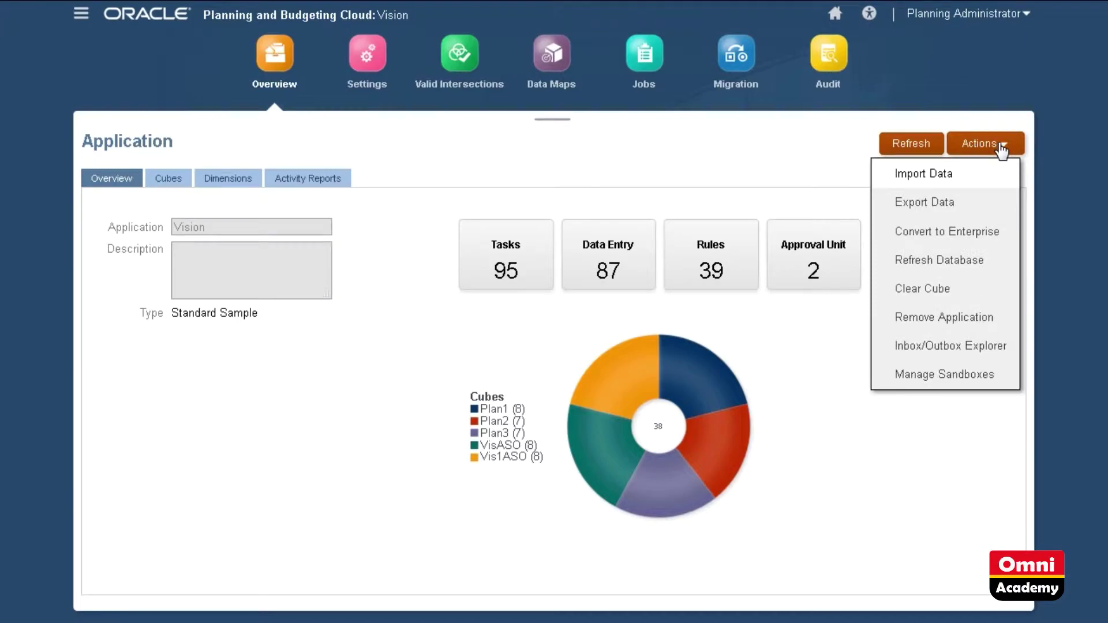
# Step: Create a new Plan1 data export with Smart Lists set to Export Names
pyautogui.click(968, 204)
pyautogui.click(755, 47)
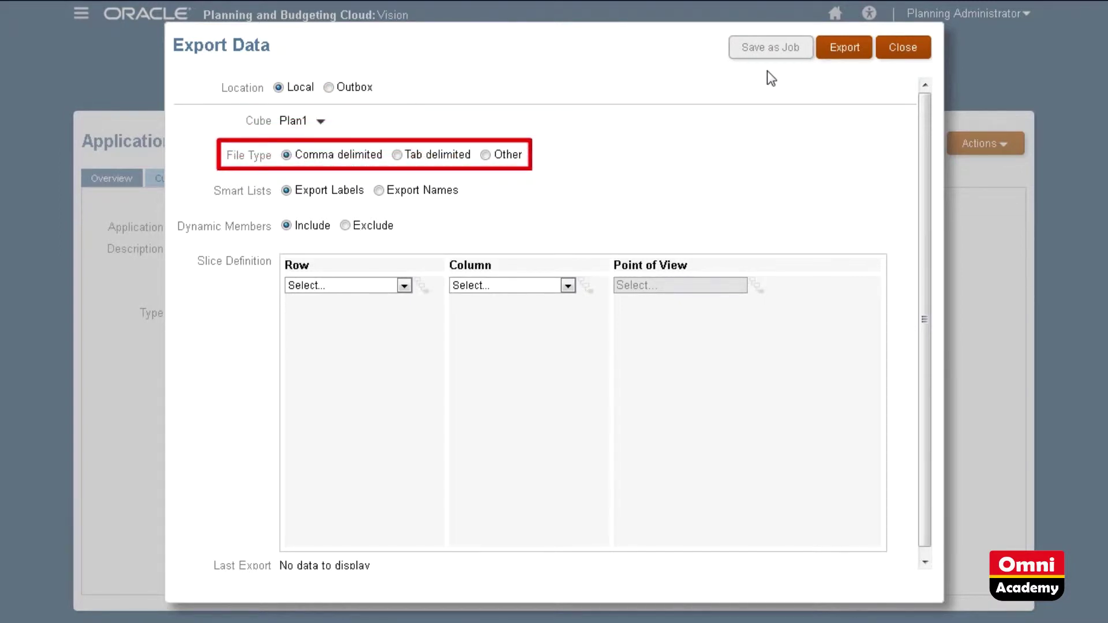
pyautogui.click(415, 185)
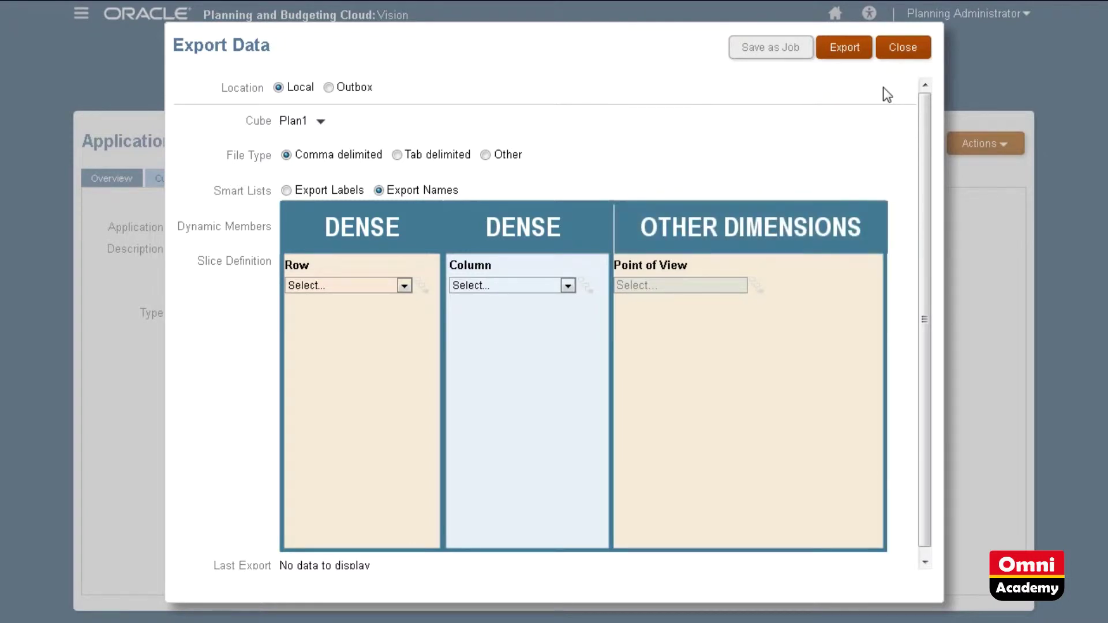
pyautogui.click(405, 286)
# Step: Set Row to Account, show aliases, and add IDescendants of 7003 Total Office Expenses
pyautogui.click(358, 313)
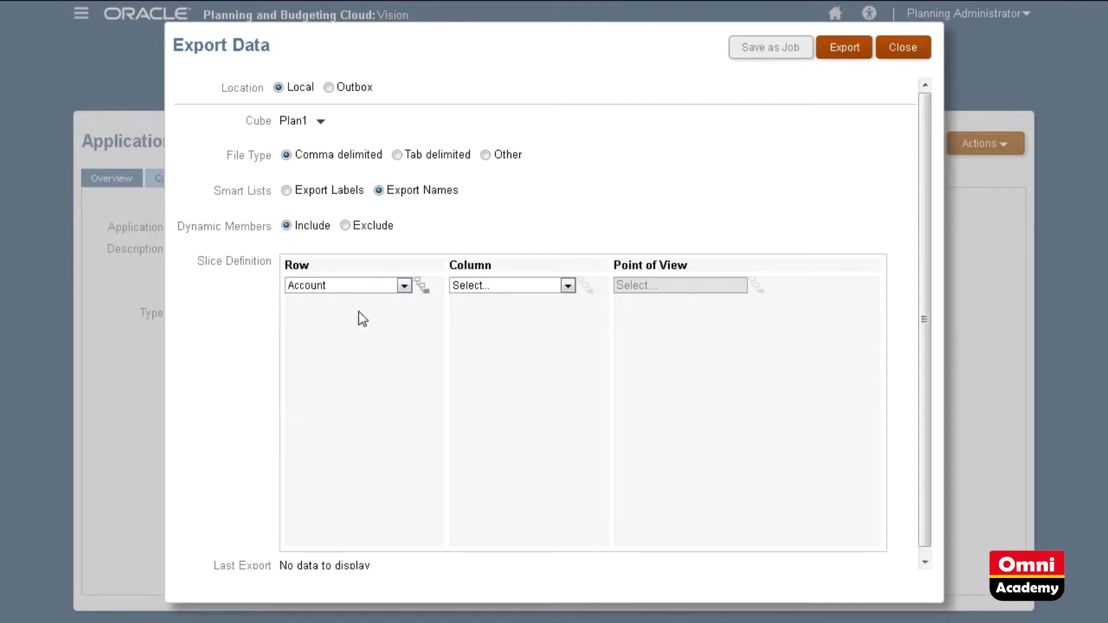
pyautogui.click(430, 292)
pyautogui.click(887, 179)
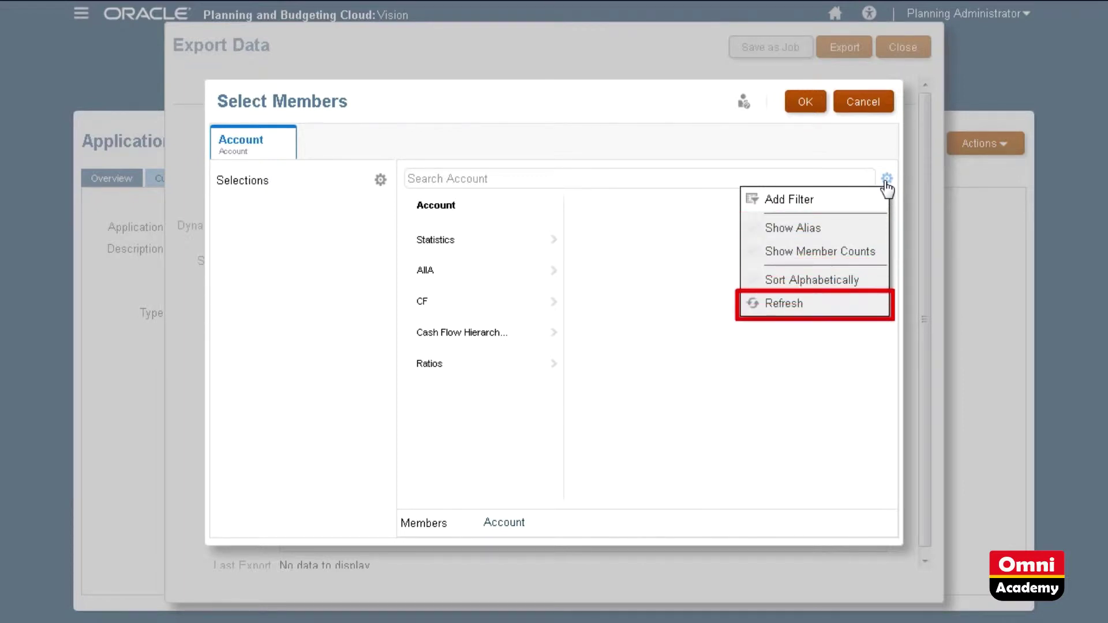
pyautogui.click(834, 227)
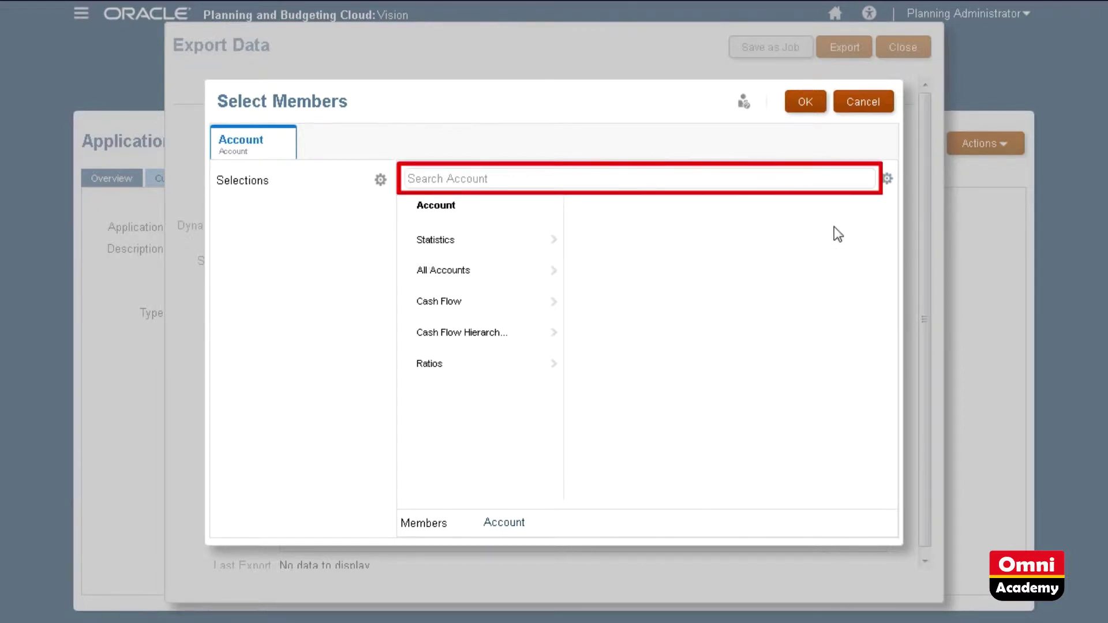
pyautogui.click(778, 179)
pyautogui.write('Total Office')
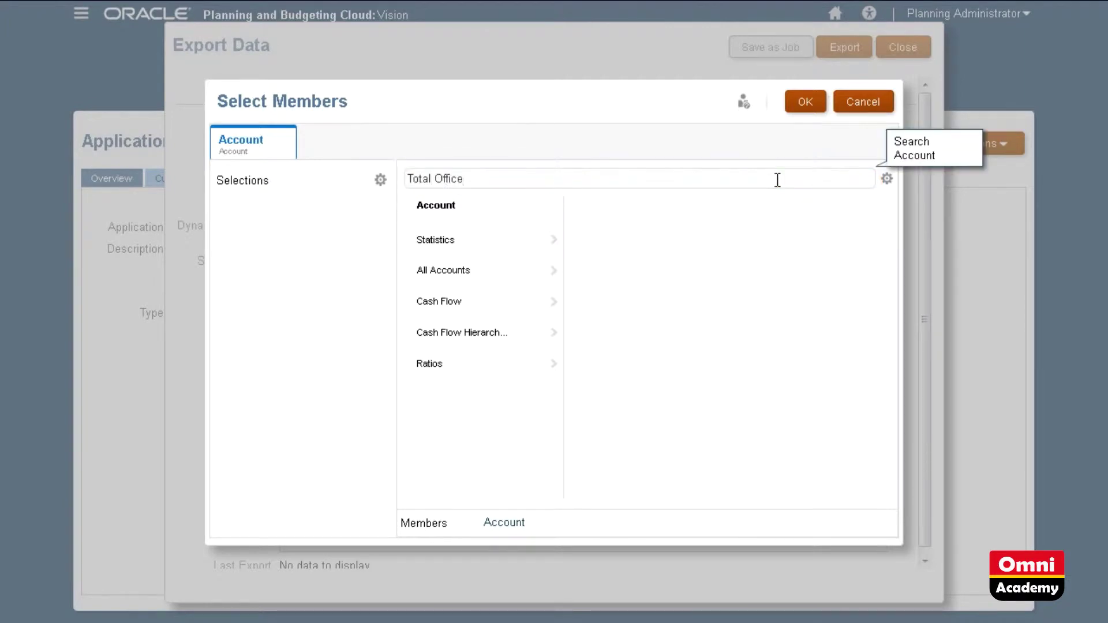
pyautogui.press('Return')
pyautogui.moveTo(526, 238)
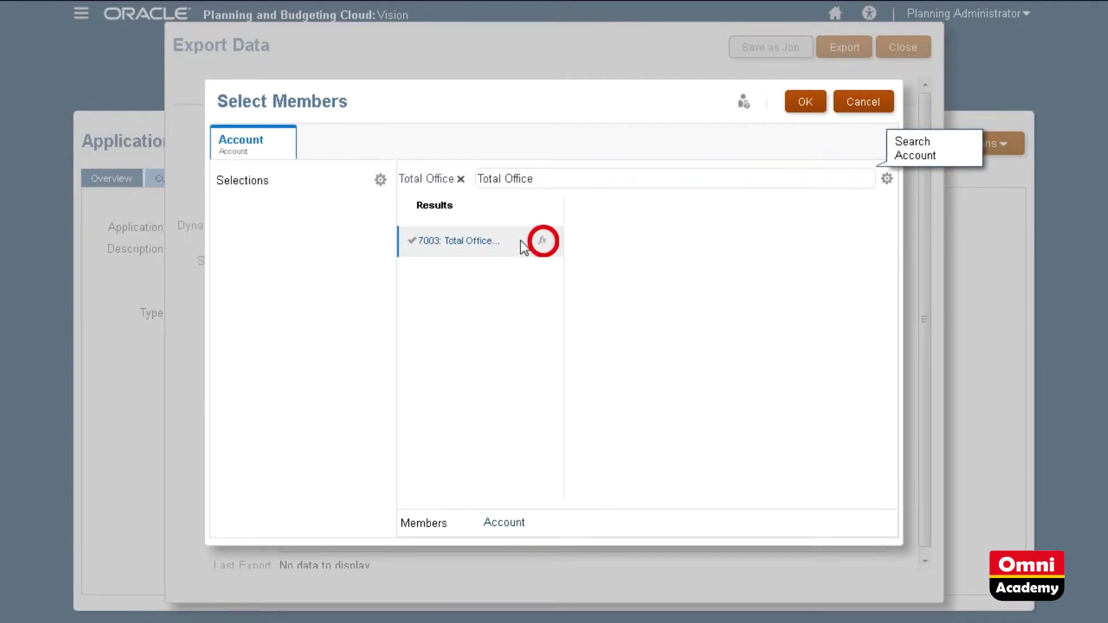
pyautogui.click(543, 241)
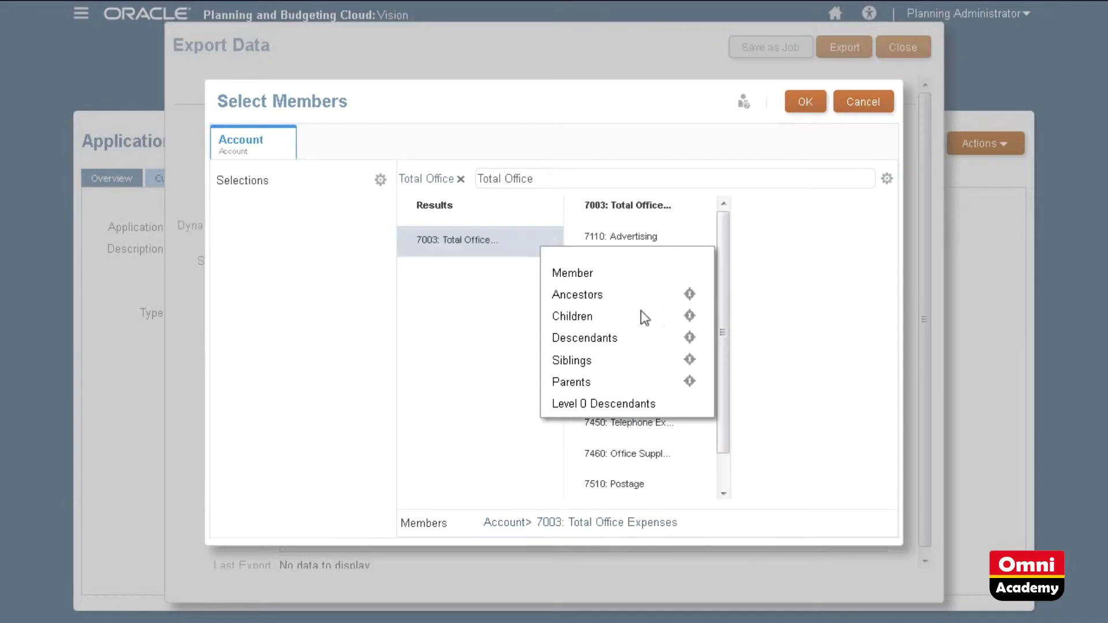
pyautogui.click(689, 339)
# Step: Add IDescendants of 7004 Total Facility Services and confirm the Account selections
pyautogui.click(461, 180)
pyautogui.write('Total Facility Services')
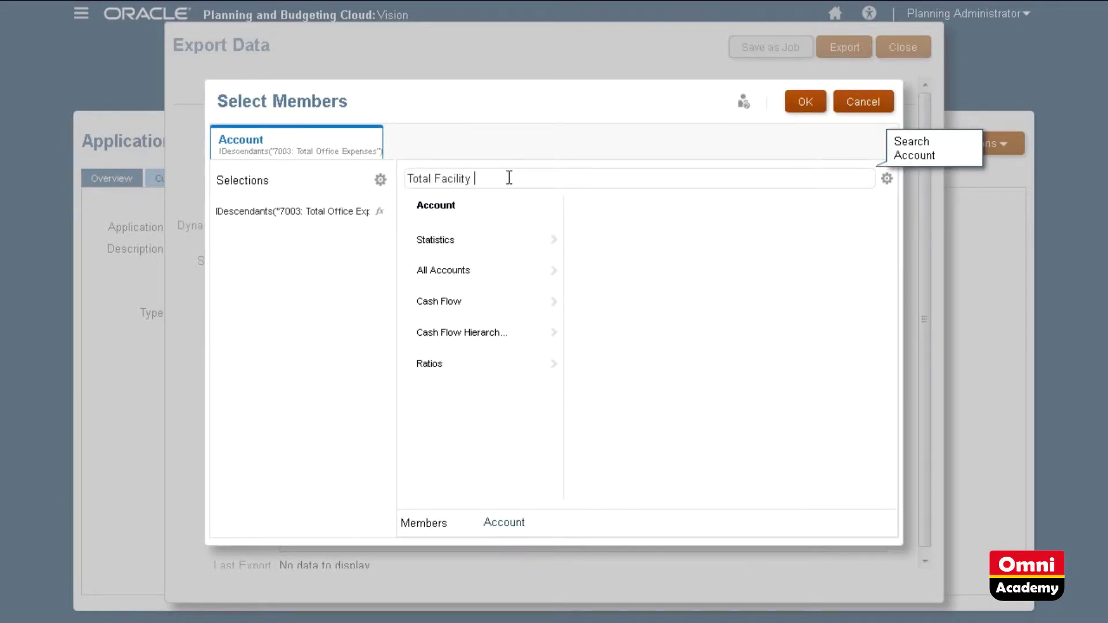
pyautogui.press('Return')
pyautogui.moveTo(514, 236)
pyautogui.click(546, 243)
pyautogui.click(690, 337)
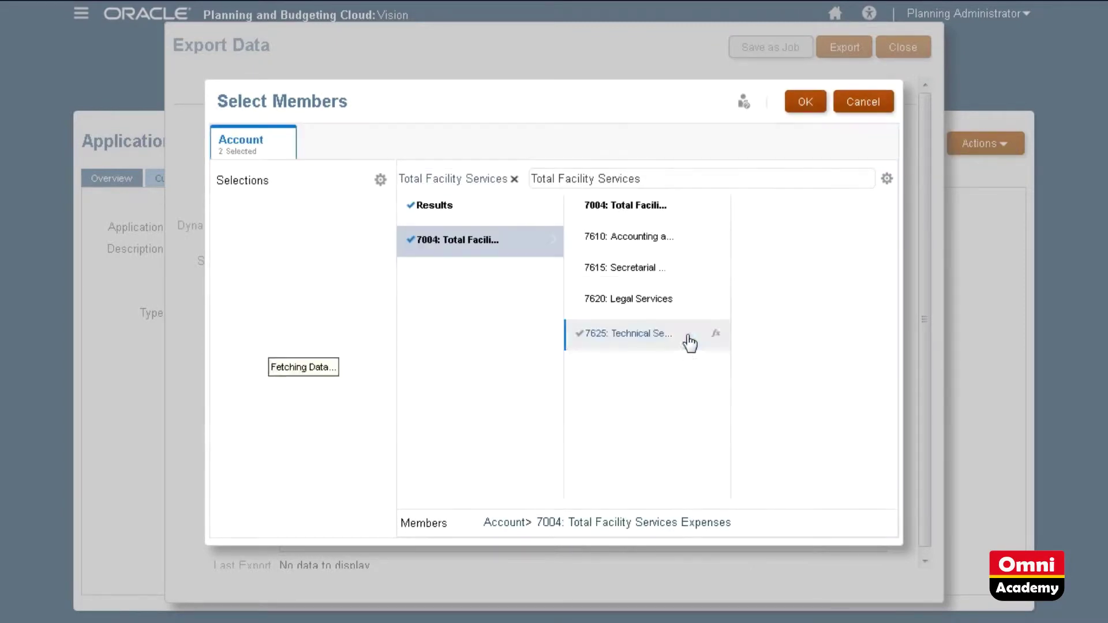
pyautogui.click(808, 108)
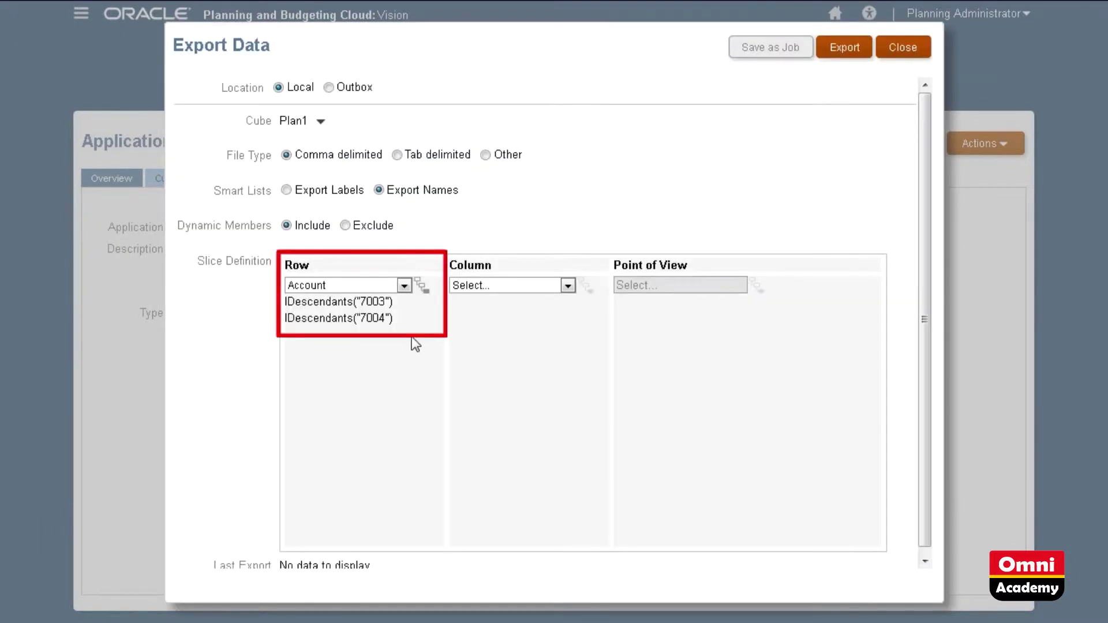
# Step: Set the Column dimension to Period using Level 0 Descendants of YearTotal
pyautogui.click(569, 285)
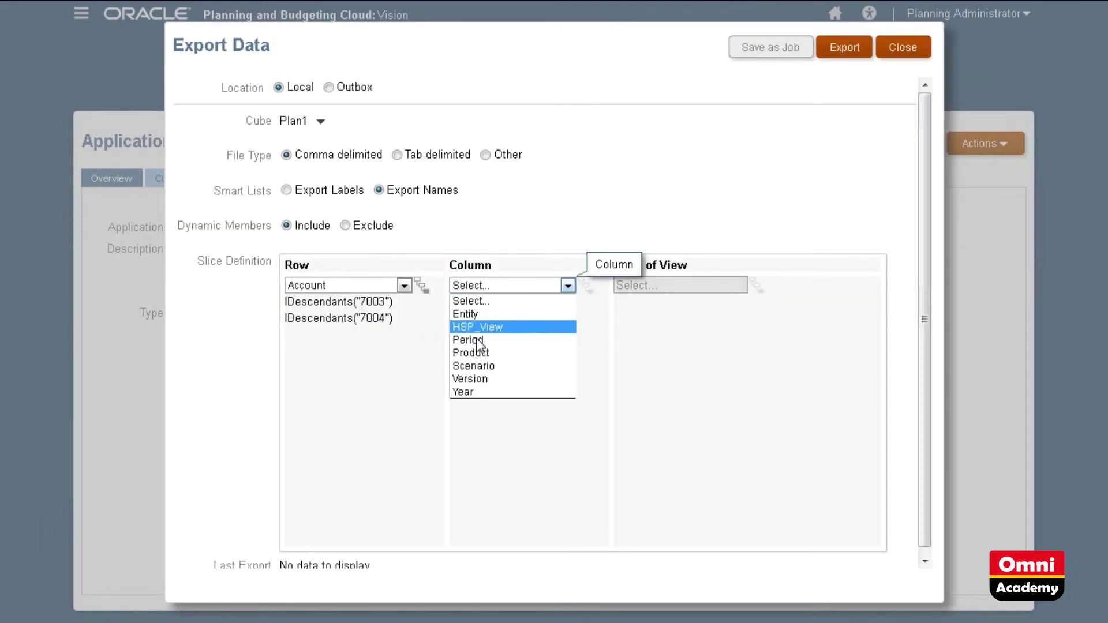
pyautogui.click(476, 338)
pyautogui.click(587, 286)
pyautogui.click(543, 274)
pyautogui.click(546, 274)
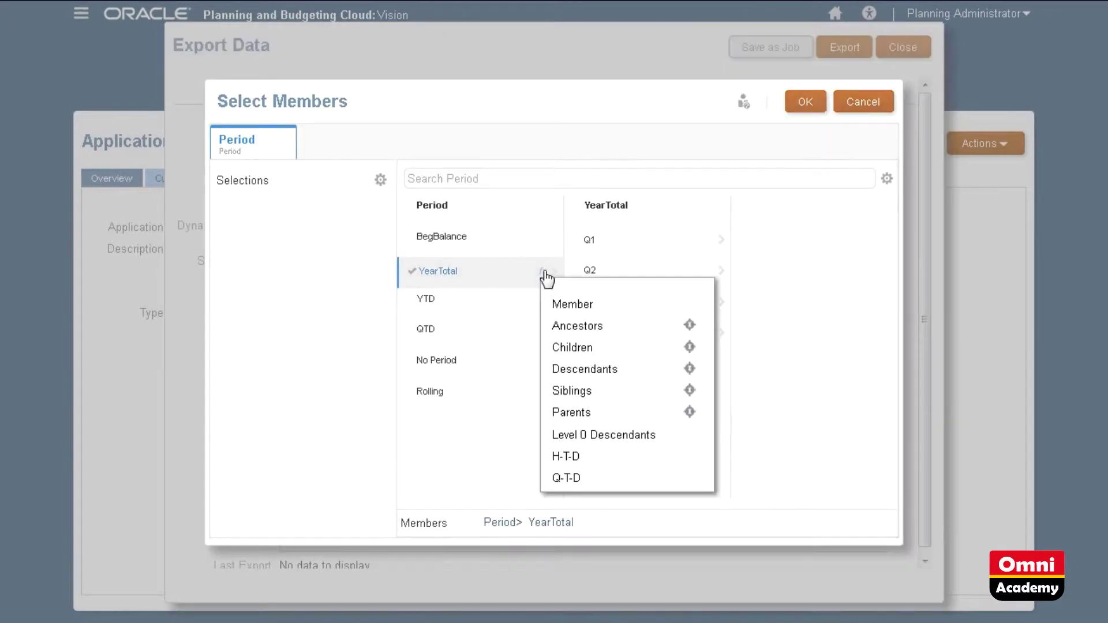
pyautogui.click(671, 435)
pyautogui.click(818, 107)
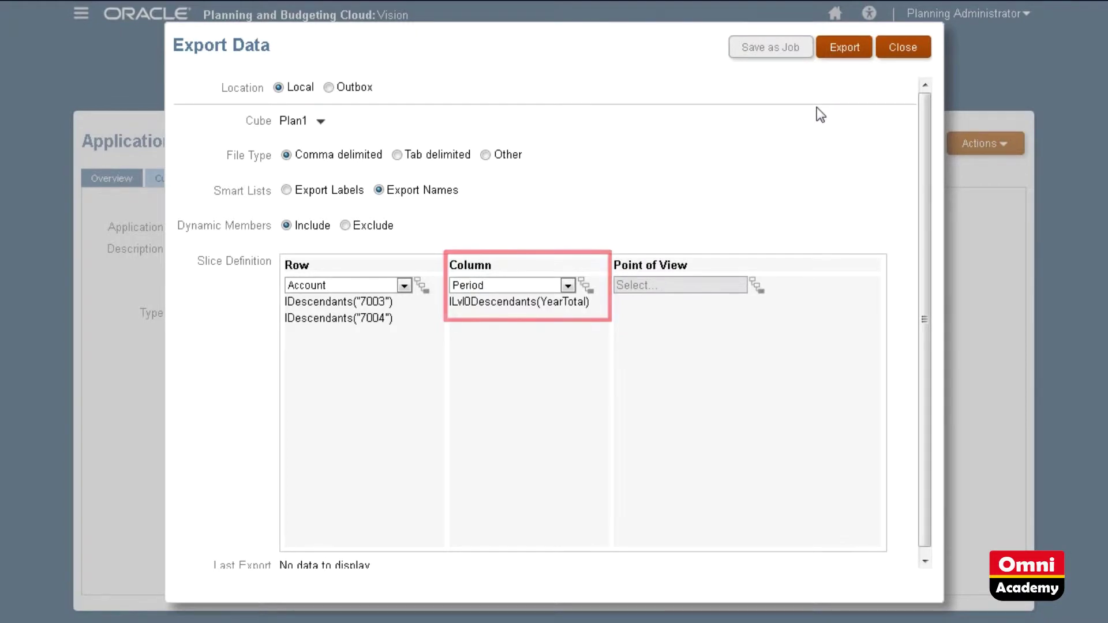
# Step: Fill in the FY17 Plan point of view and export the data to a local file
pyautogui.click(759, 287)
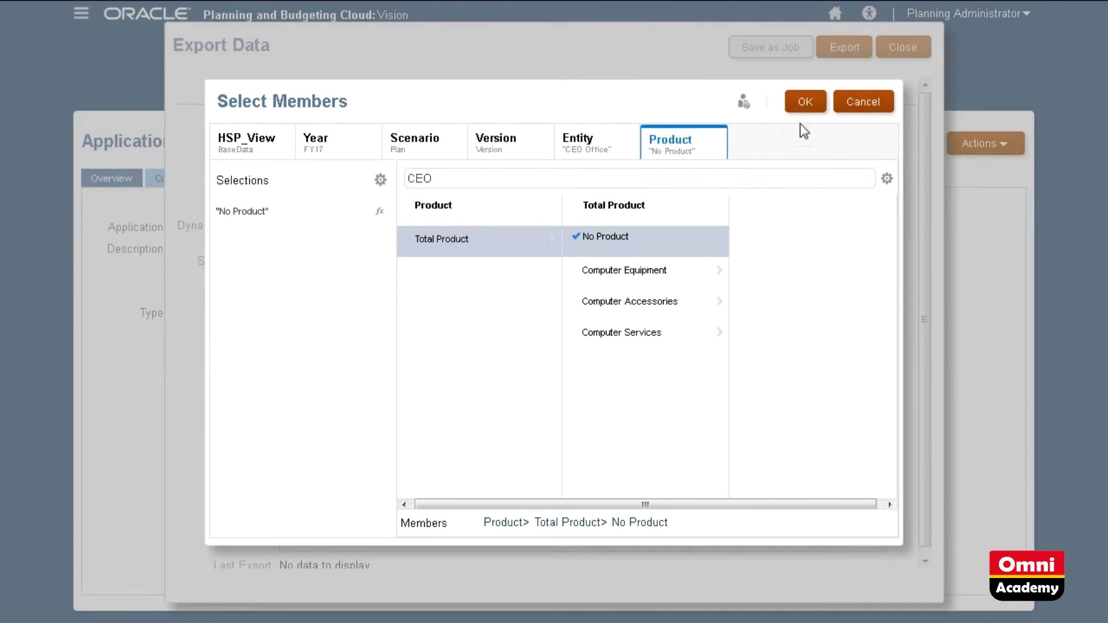
pyautogui.click(812, 106)
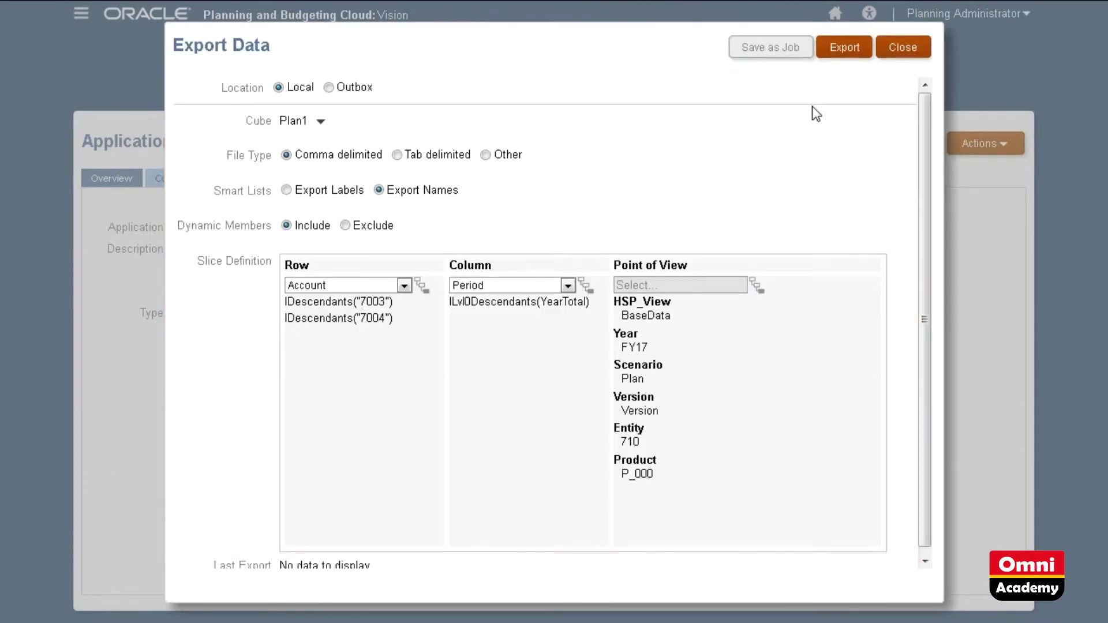
pyautogui.click(849, 48)
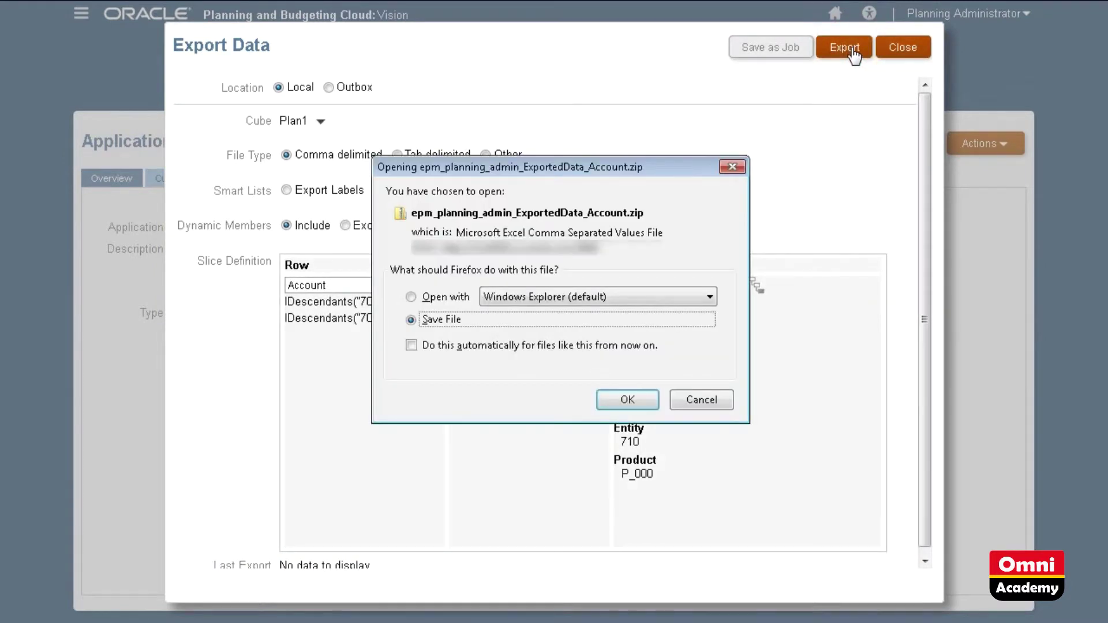
# Step: Save the export zip into the Vision Backup folder and open its CSV in Excel
pyautogui.click(627, 399)
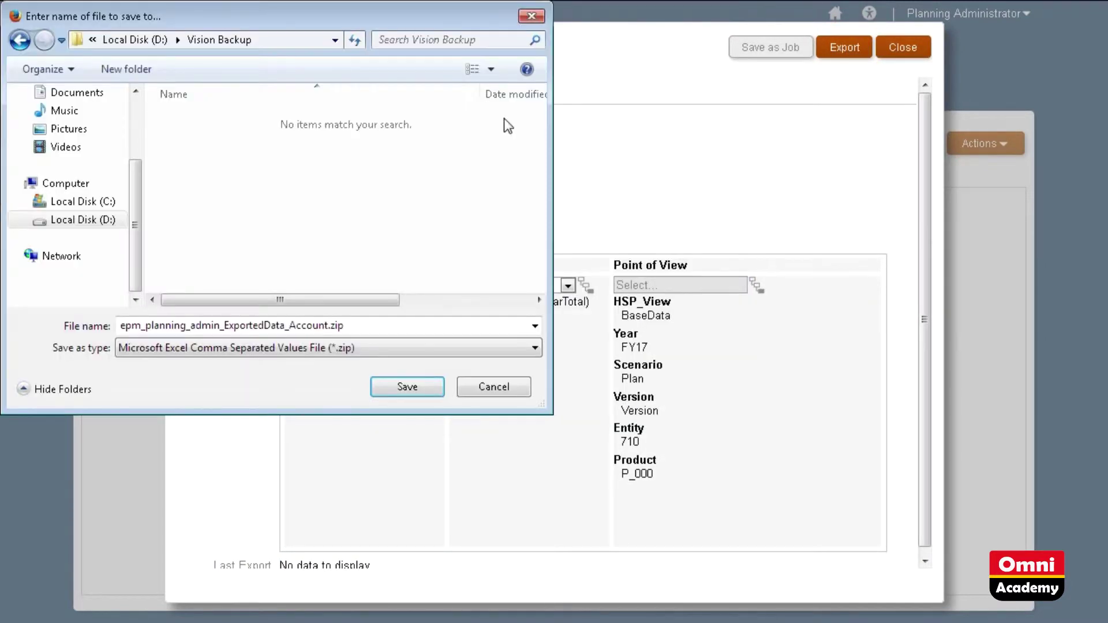
pyautogui.click(384, 391)
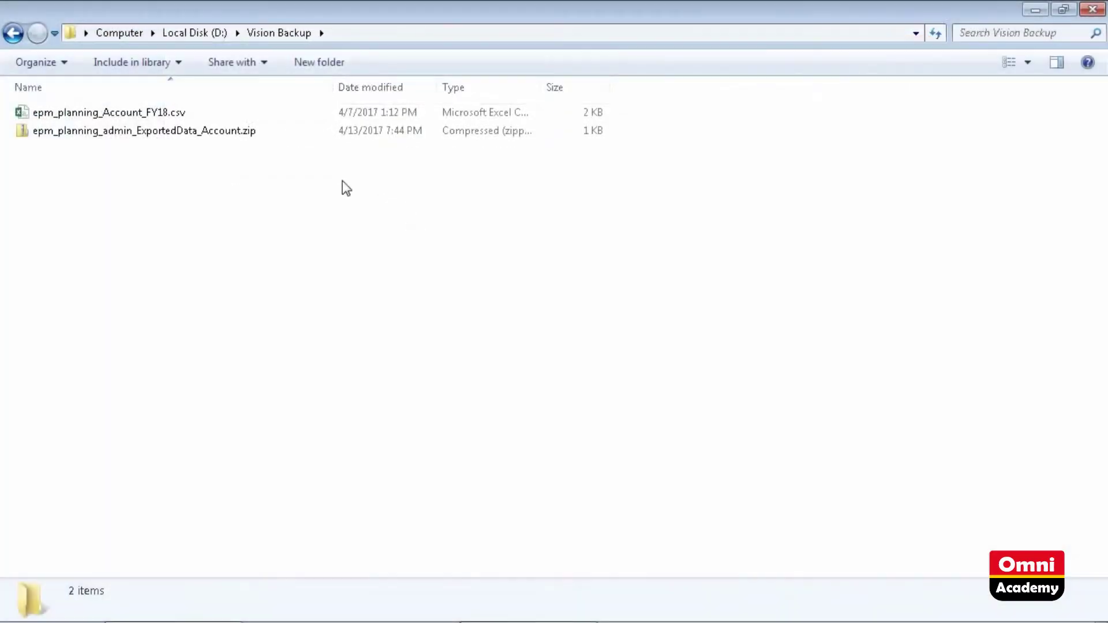
pyautogui.click(282, 133)
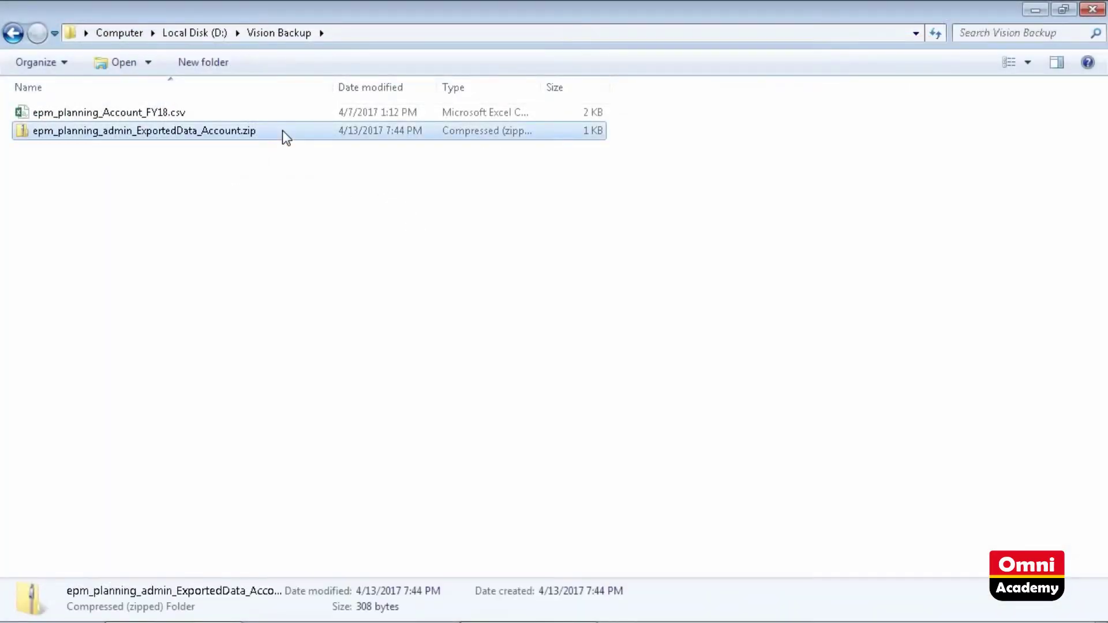
pyautogui.doubleClick(282, 130)
pyautogui.doubleClick(194, 114)
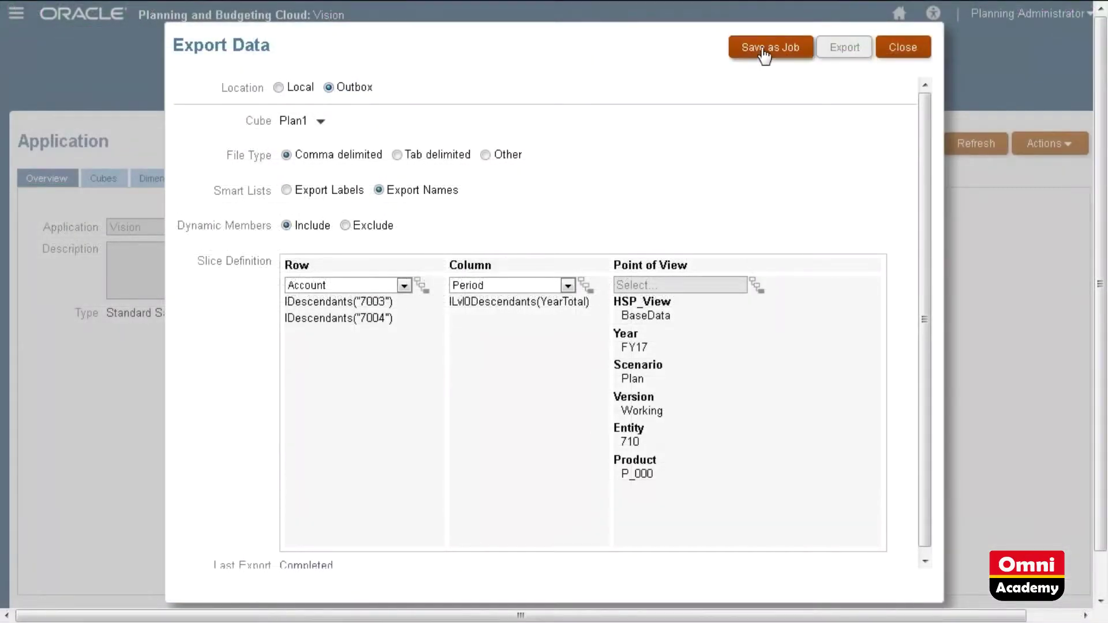
# Step: Save the export definition as the job 'Export CEO Overhead FY17'
pyautogui.click(764, 48)
pyautogui.write('Export CEO ')
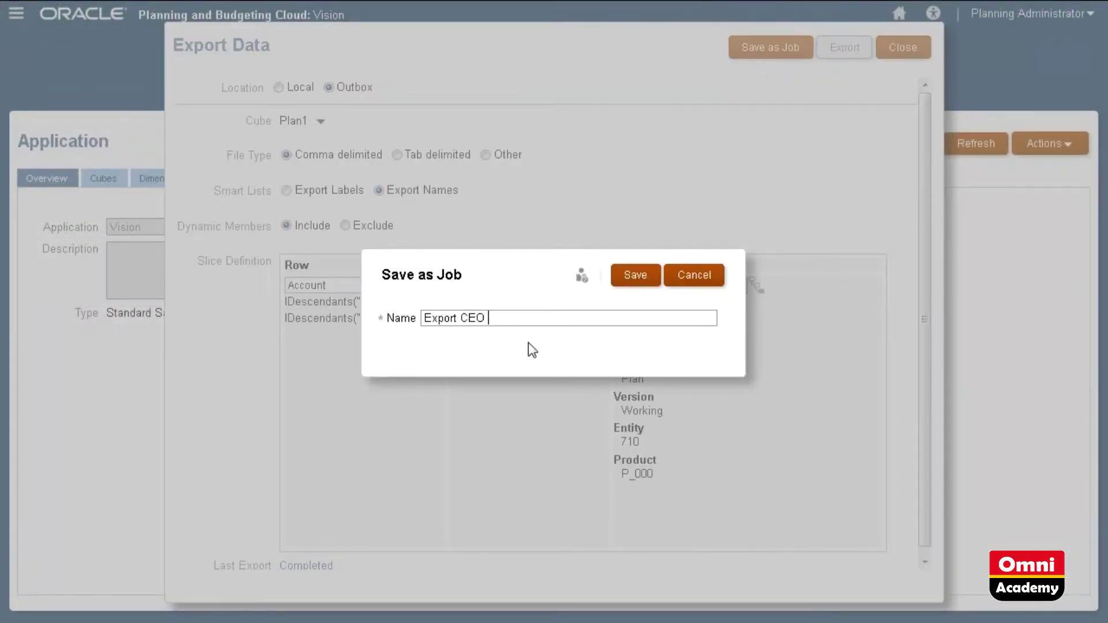
pyautogui.write('Overhead FY17')
pyautogui.click(635, 275)
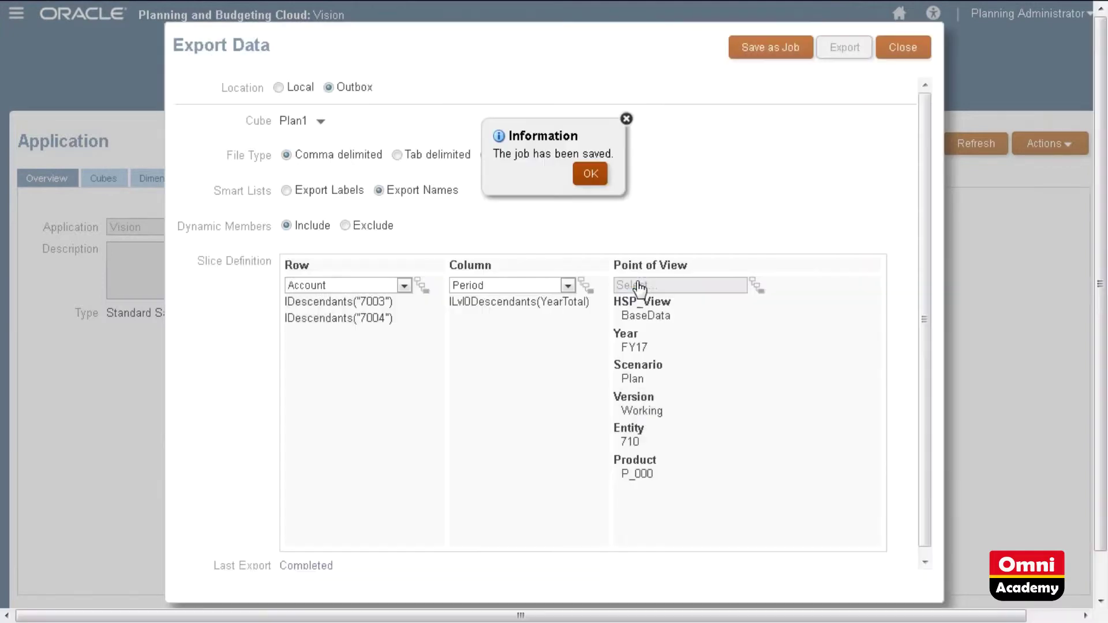
pyautogui.click(590, 174)
# Step: Submit the Export CEO Overhead FY17 job and close the export jobs list
pyautogui.click(892, 52)
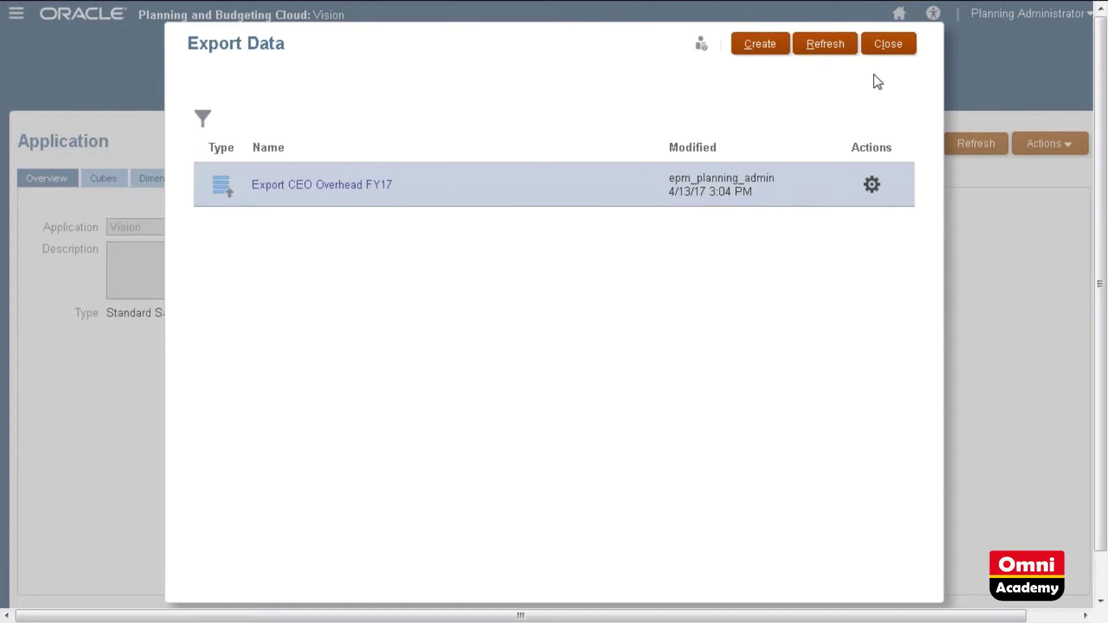
pyautogui.click(871, 184)
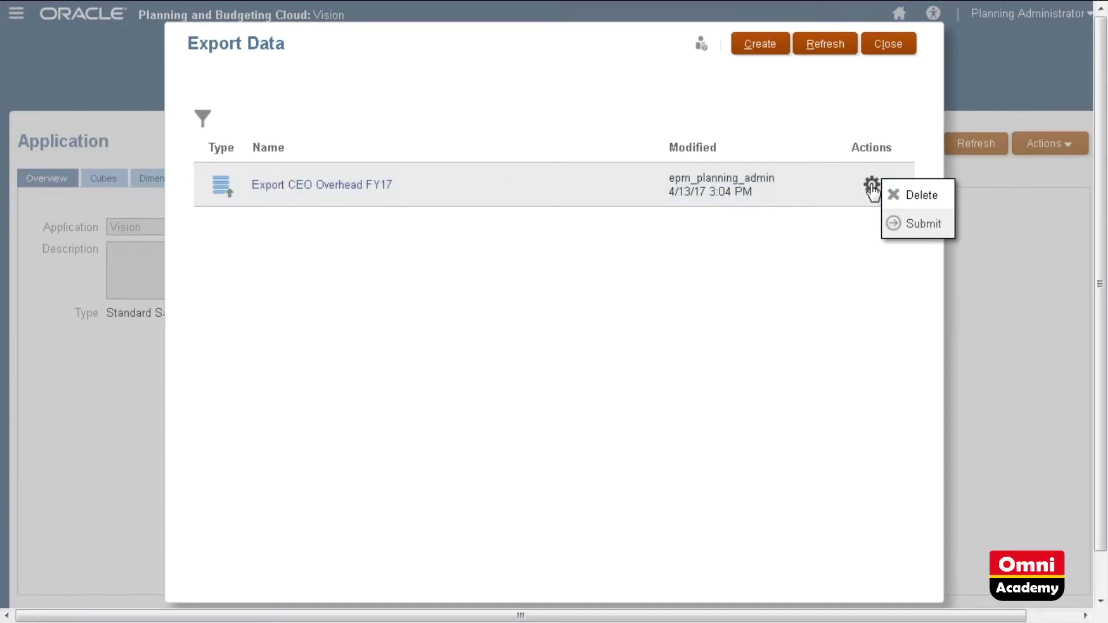
pyautogui.click(916, 226)
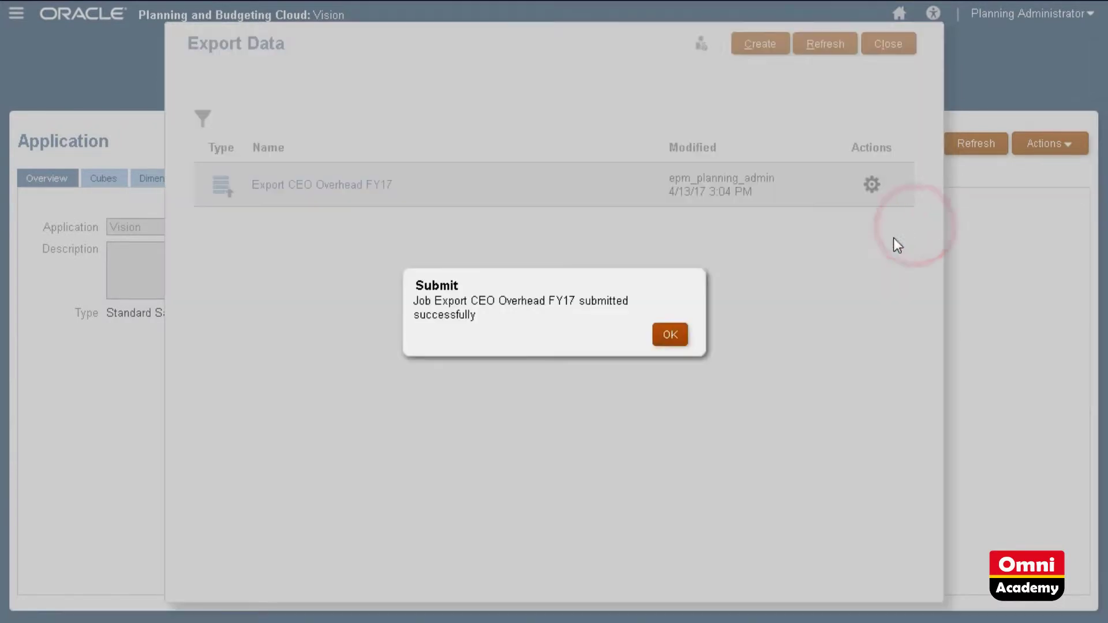
pyautogui.click(665, 338)
pyautogui.click(902, 48)
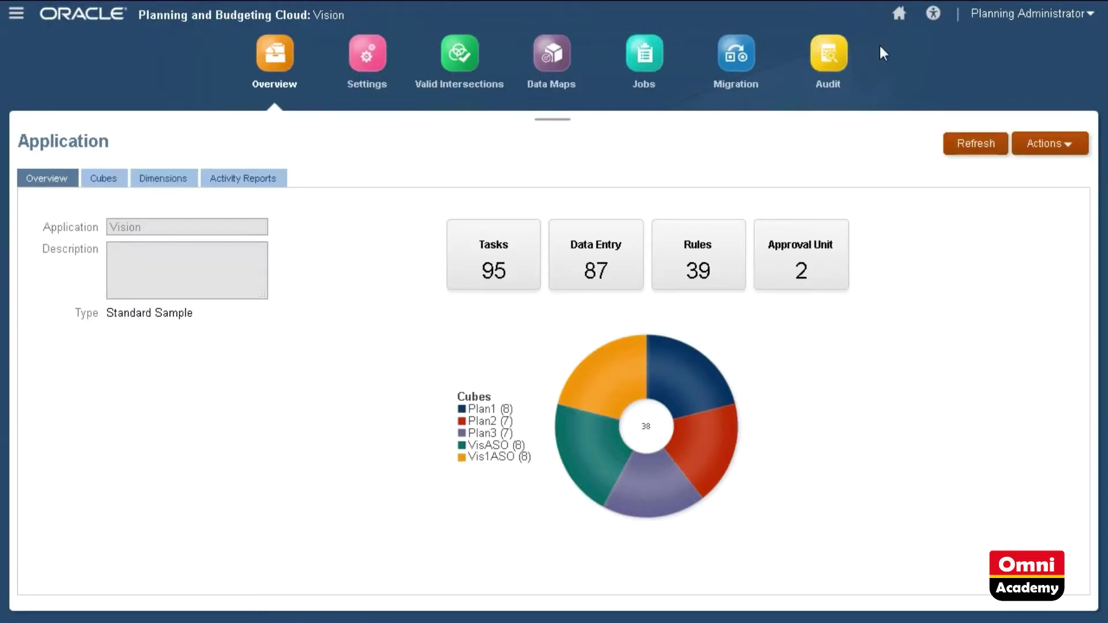
pyautogui.click(645, 60)
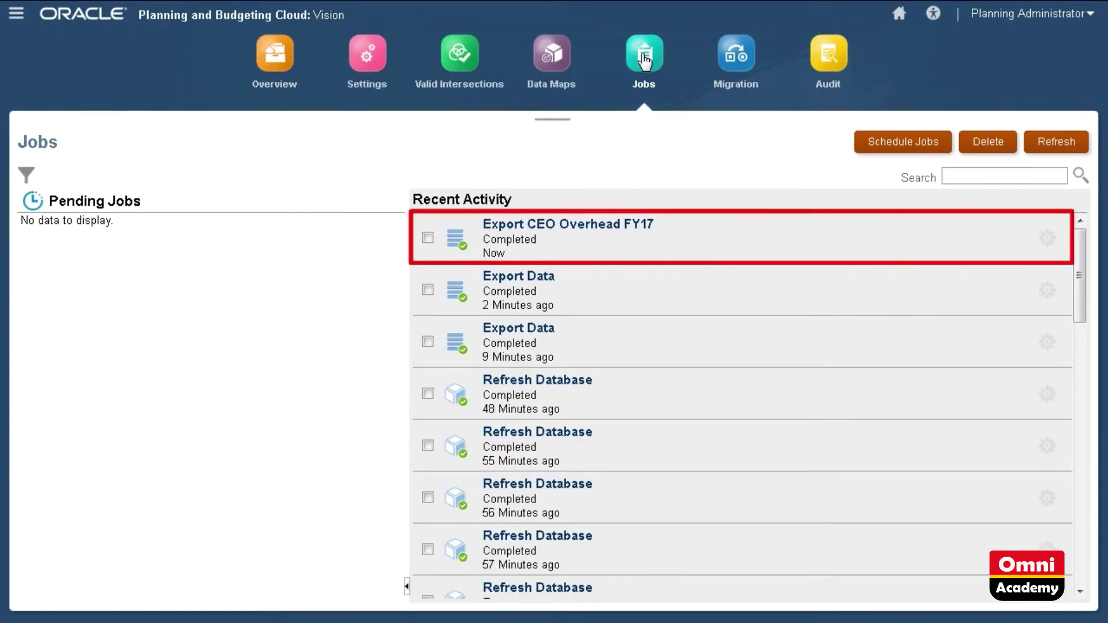
pyautogui.click(579, 227)
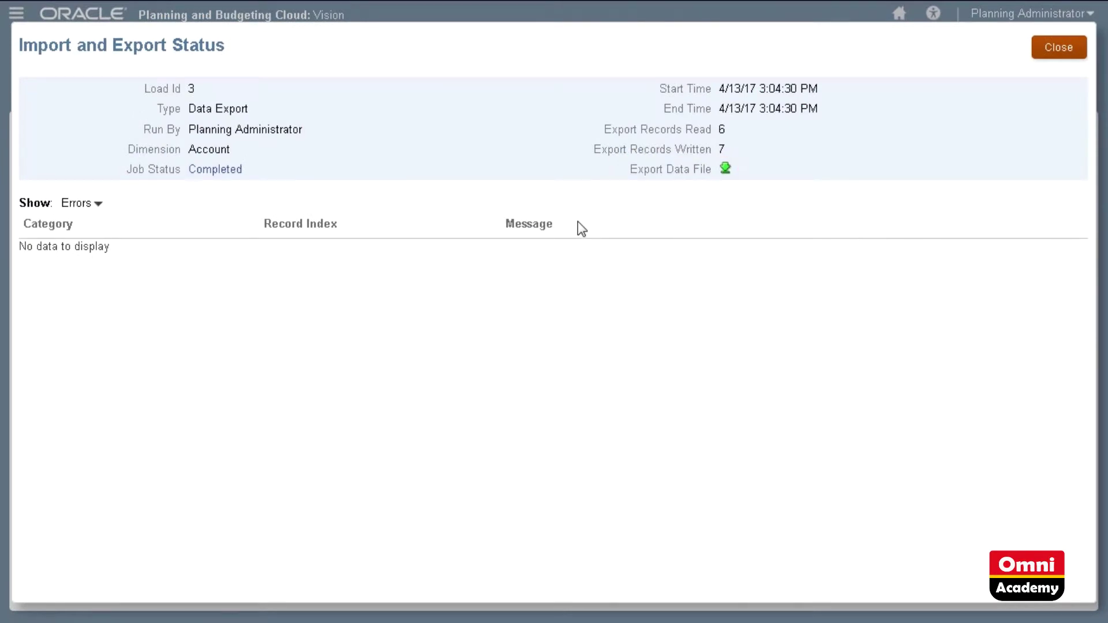
pyautogui.click(1060, 48)
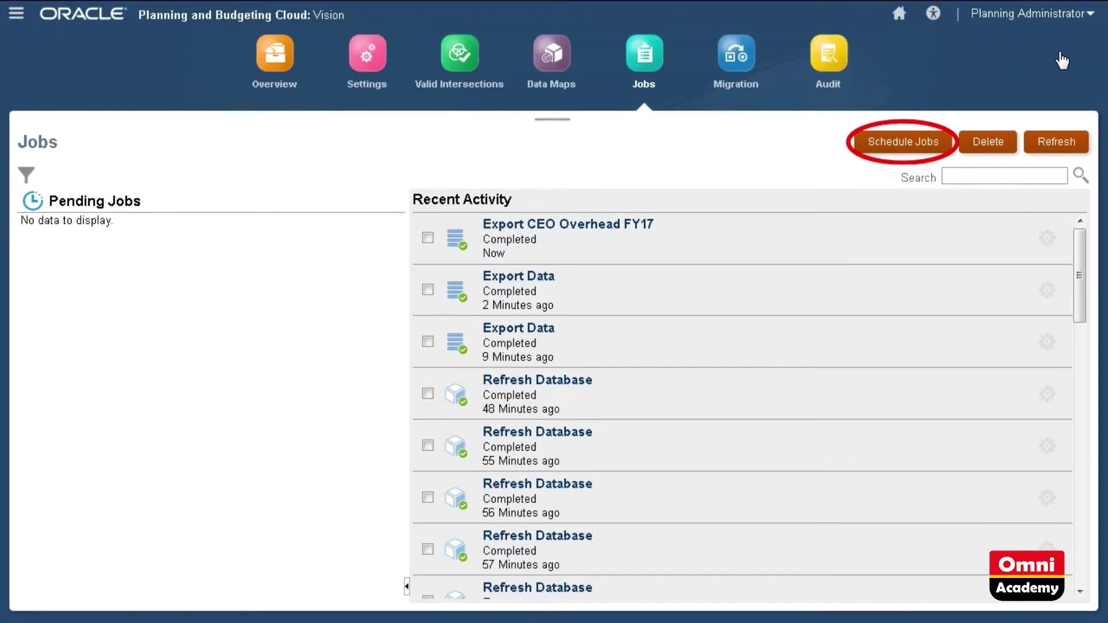
pyautogui.click(281, 67)
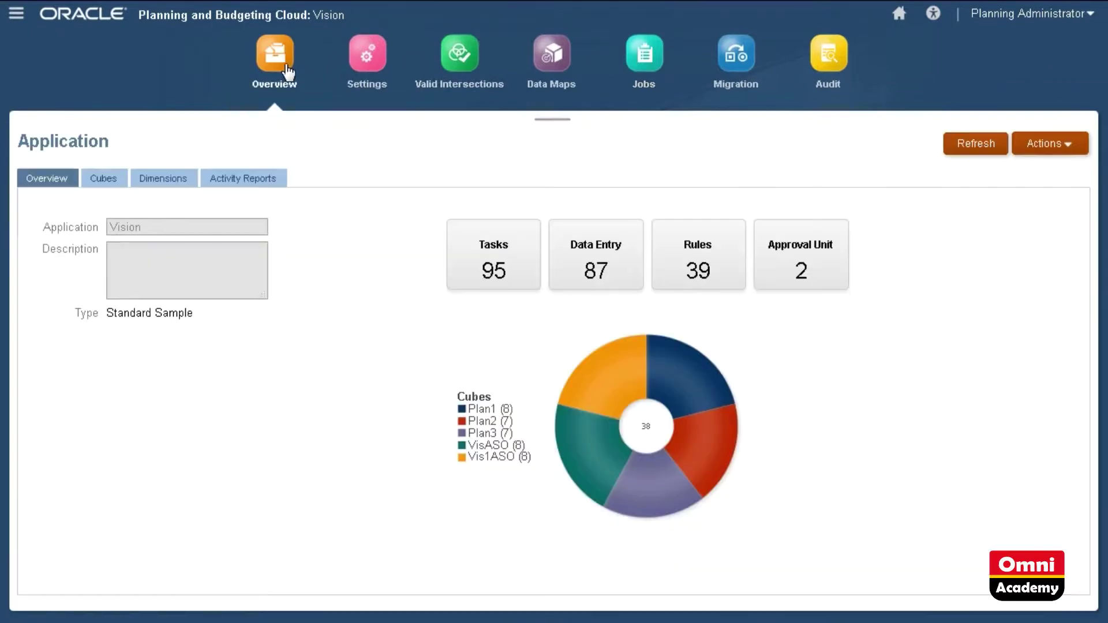
# Step: Upload epm_planning_Account_FY18.csv to the inbox through the Inbox/Outbox Explorer
pyautogui.click(1058, 149)
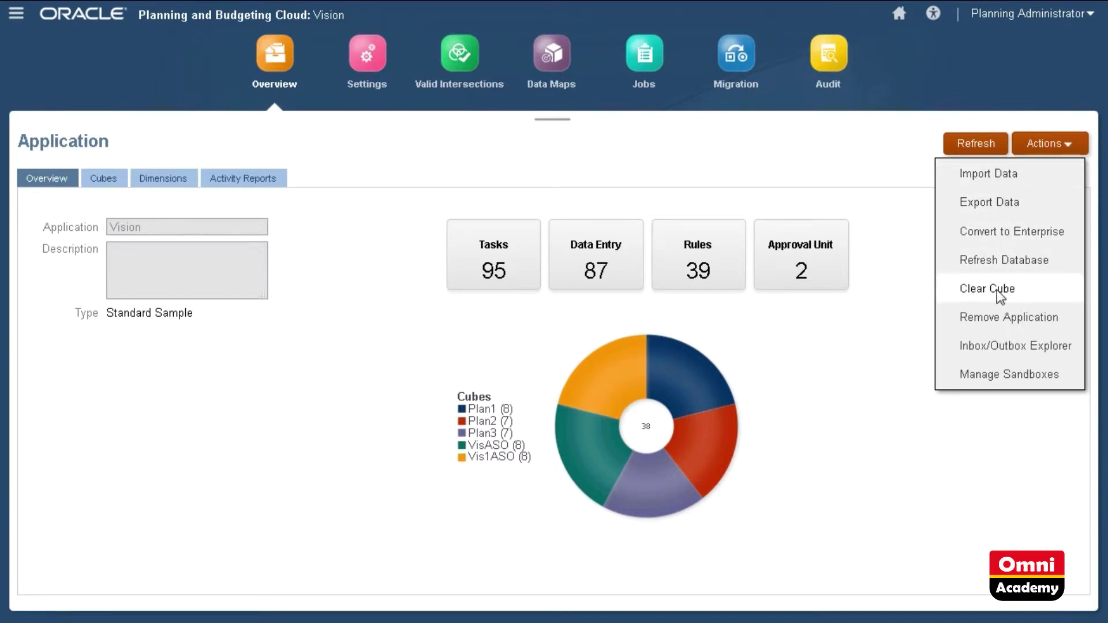
pyautogui.click(974, 347)
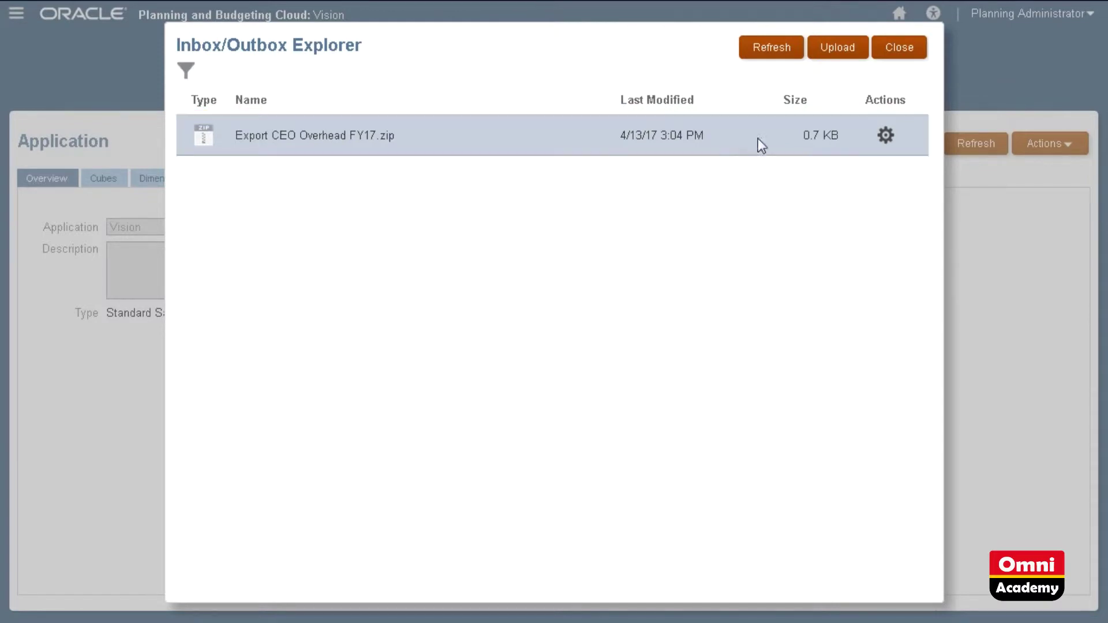
pyautogui.click(856, 58)
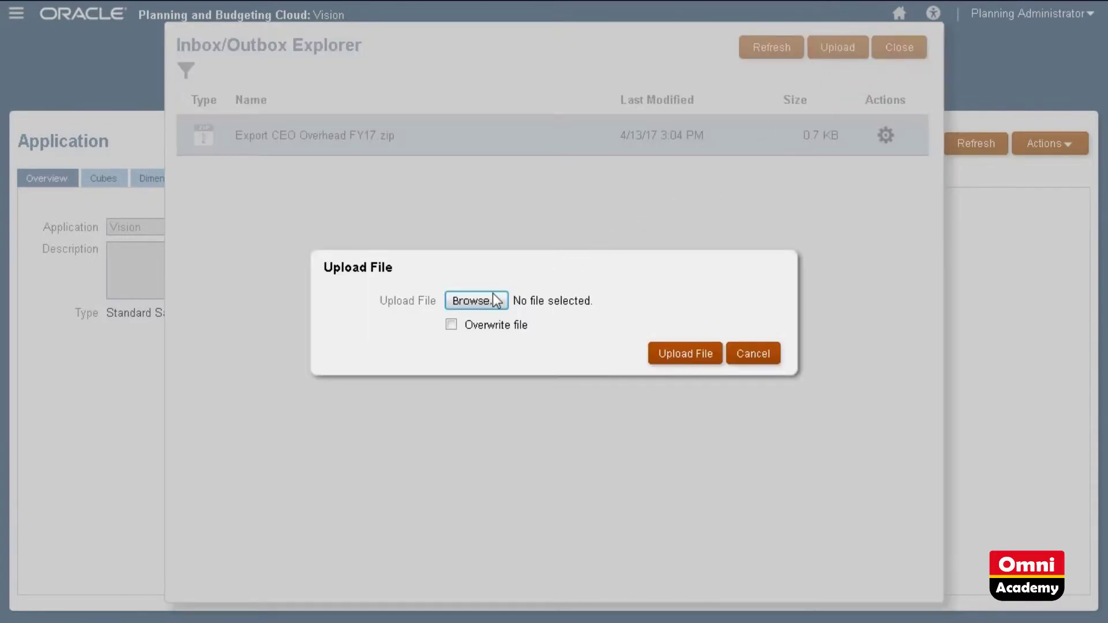
pyautogui.click(498, 299)
pyautogui.click(171, 120)
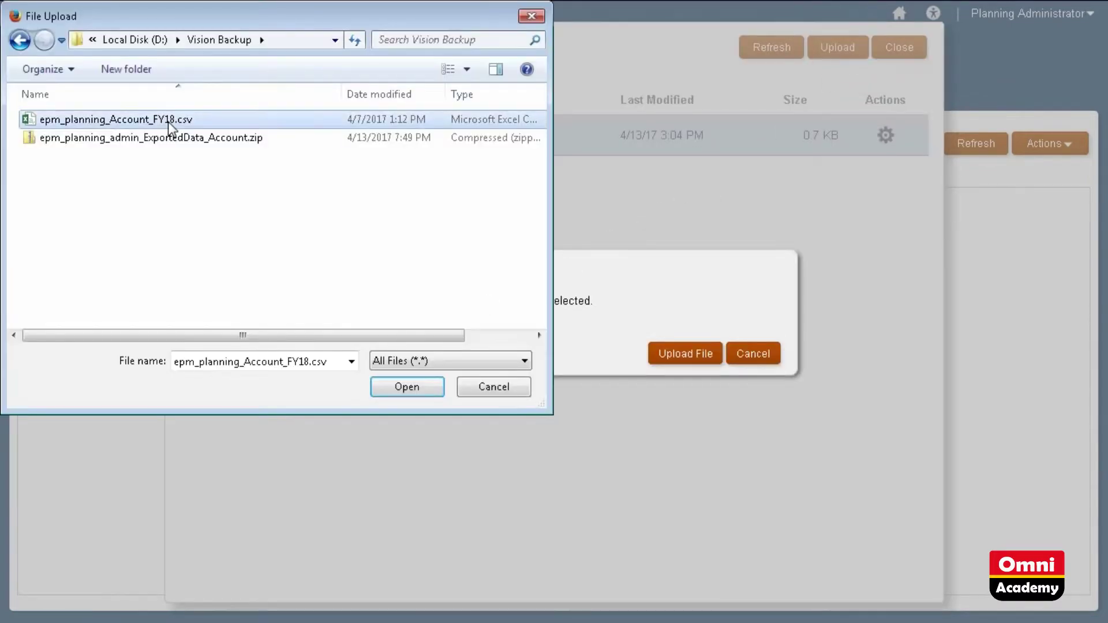
pyautogui.click(425, 392)
pyautogui.click(685, 355)
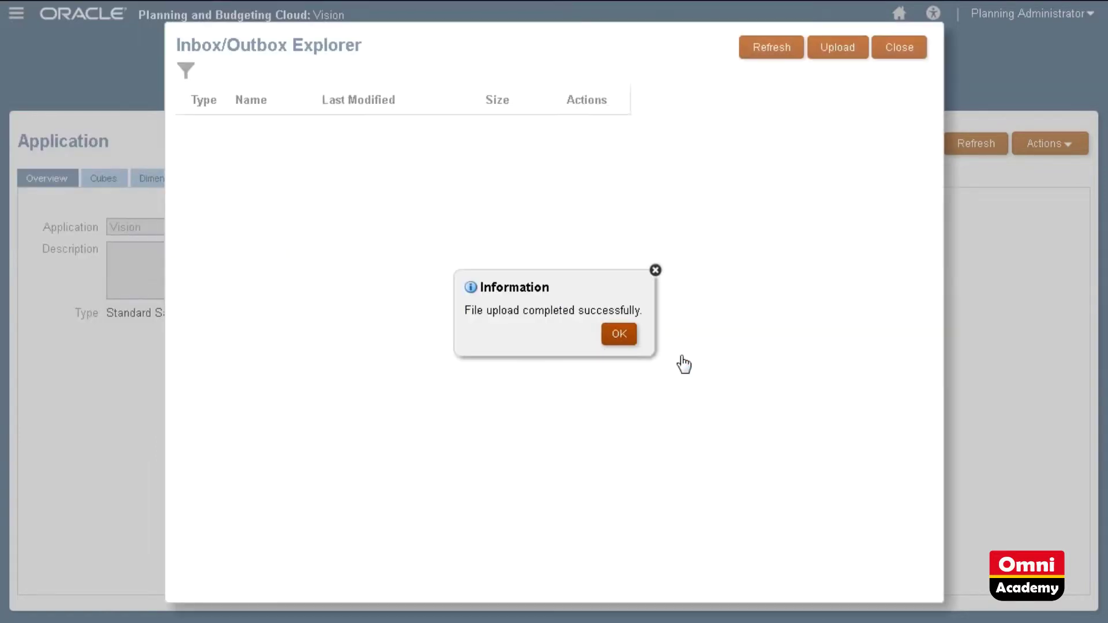
pyautogui.click(619, 334)
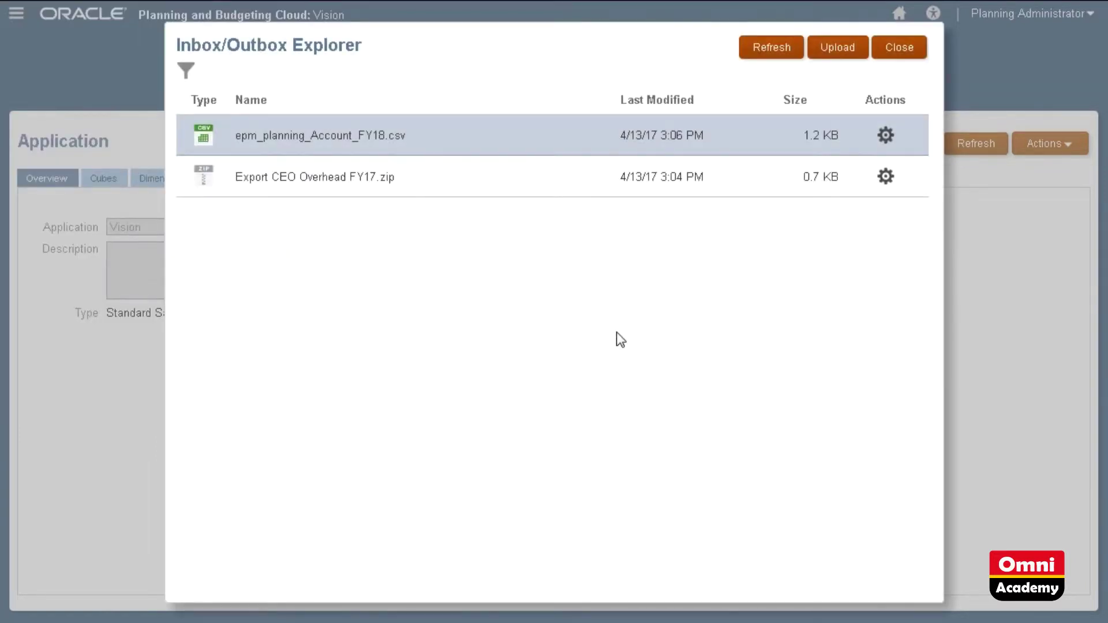
pyautogui.click(886, 176)
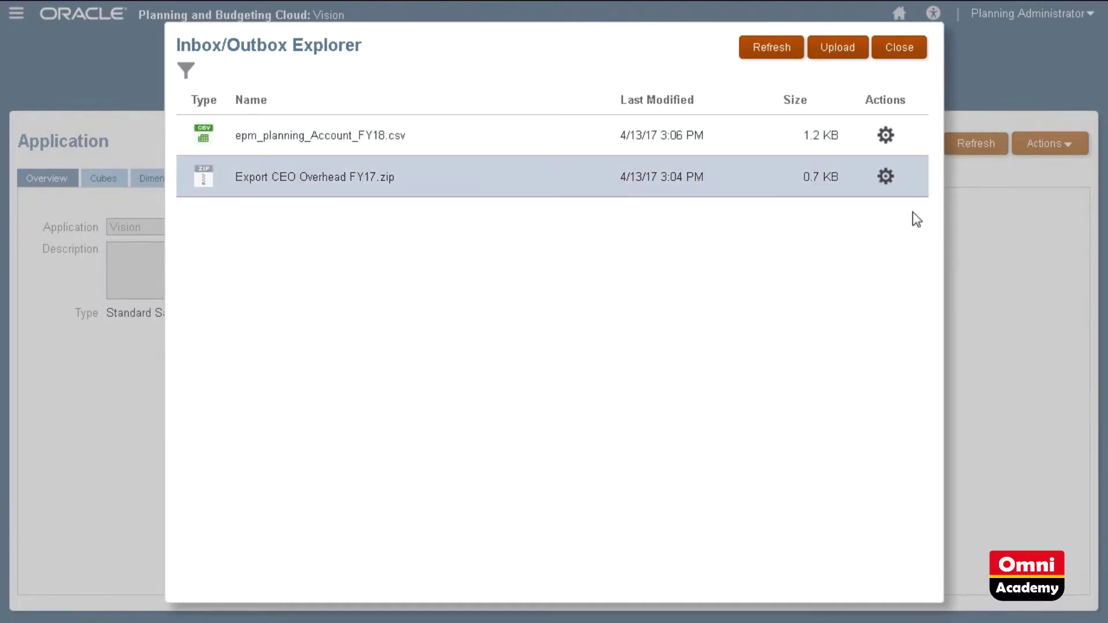
pyautogui.click(910, 54)
# Step: Create a new local, comma-delimited Planning import with epm_planning_Account_FY18.csv as the source
pyautogui.click(1056, 147)
pyautogui.click(1029, 174)
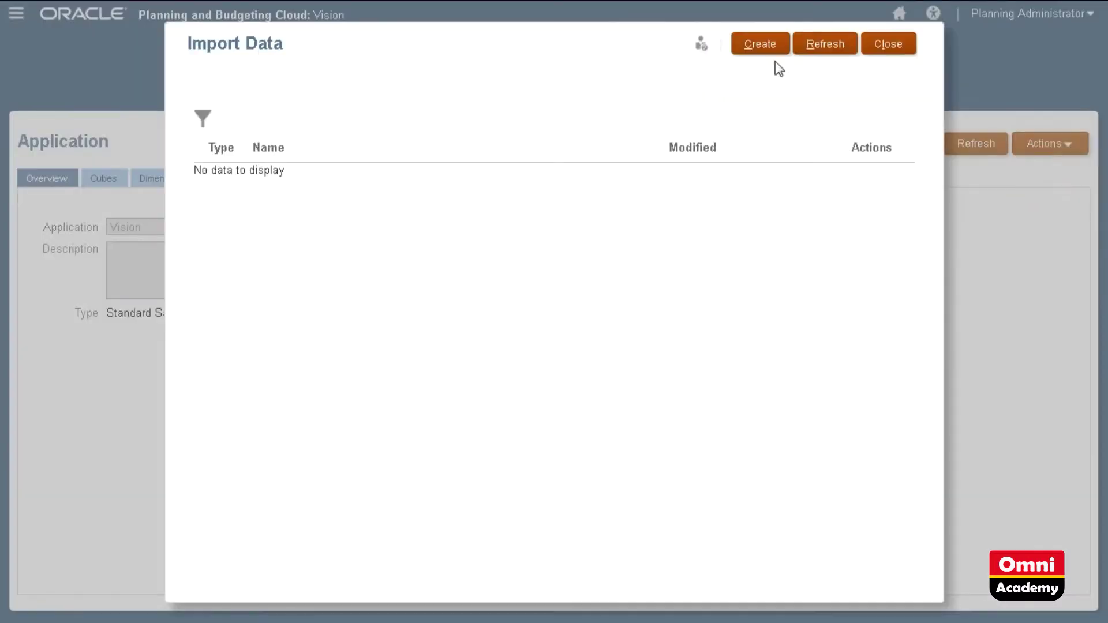
pyautogui.click(760, 47)
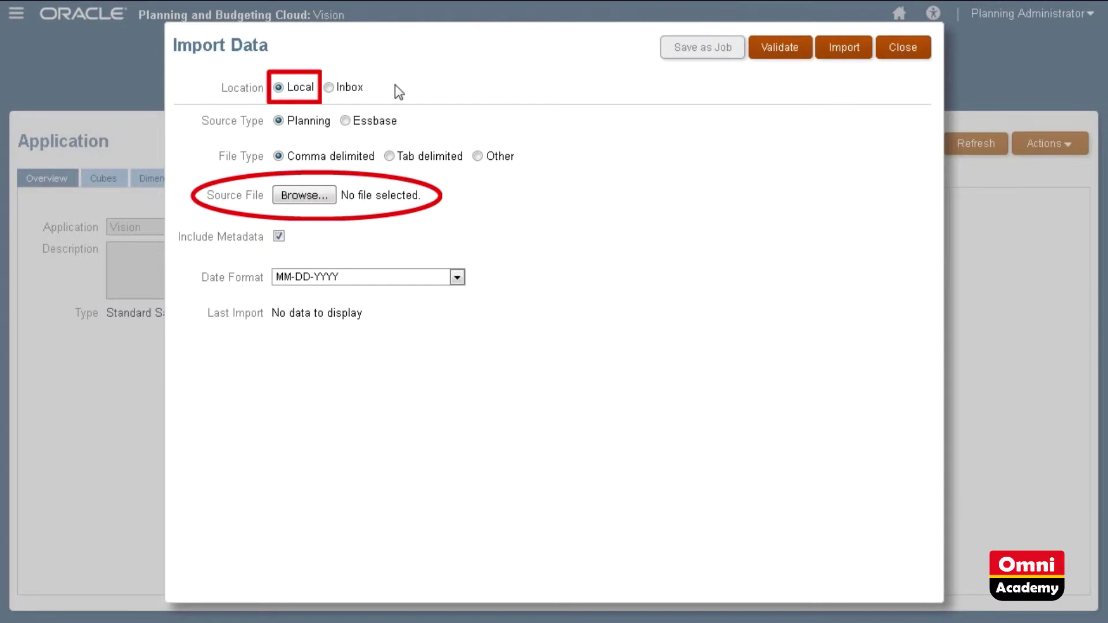
pyautogui.click(345, 89)
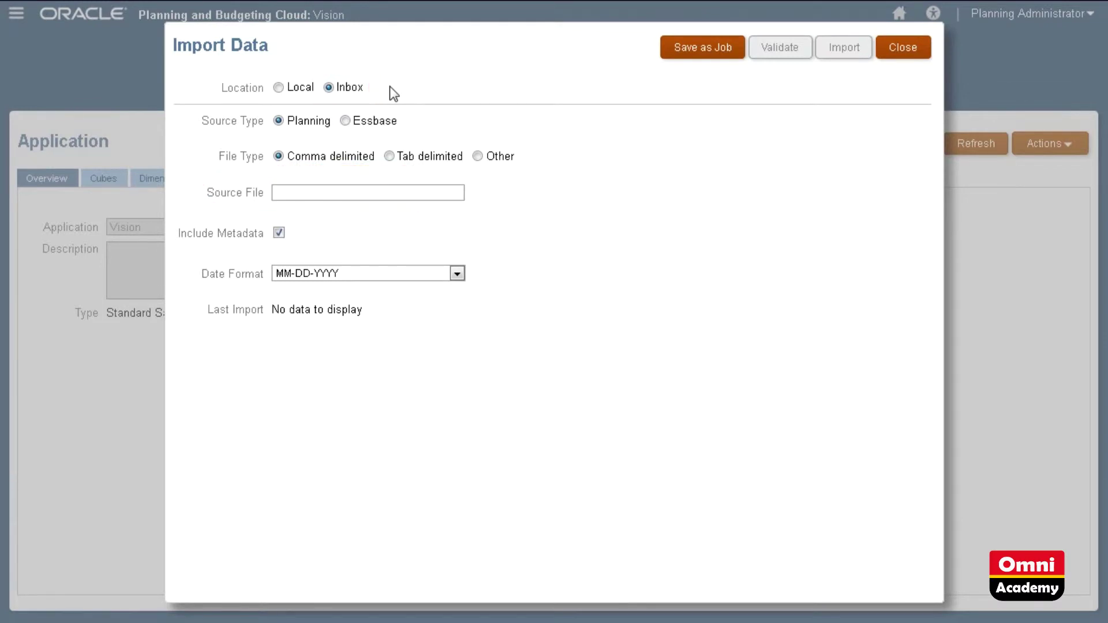
pyautogui.click(279, 88)
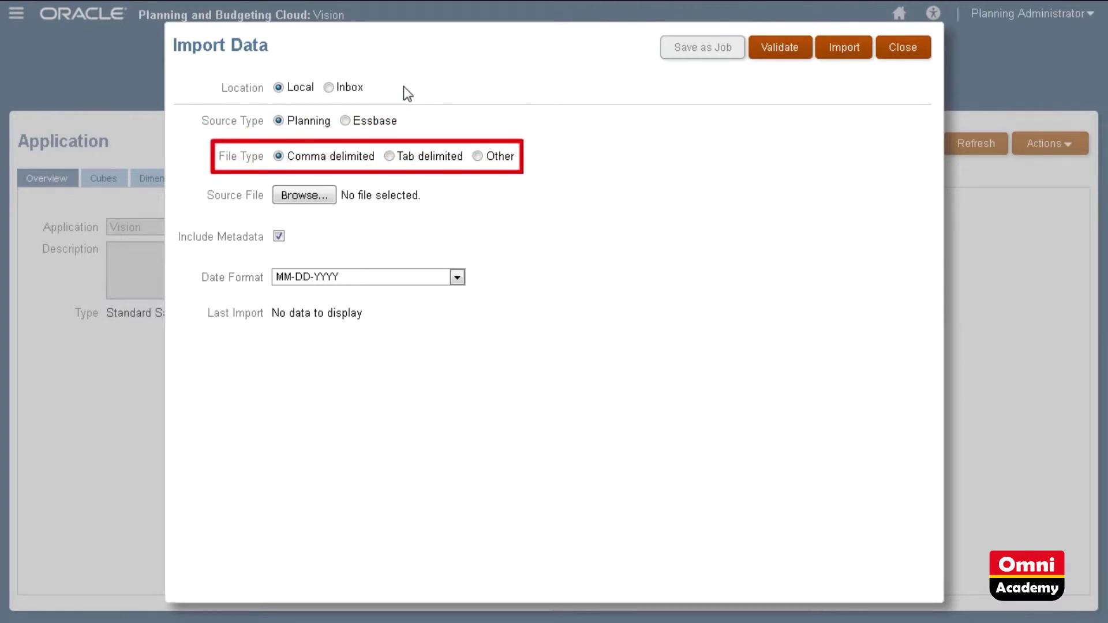
pyautogui.click(289, 193)
pyautogui.click(166, 116)
# Step: Confirm the FY18 csv as the source file and validate the import
pyautogui.click(430, 386)
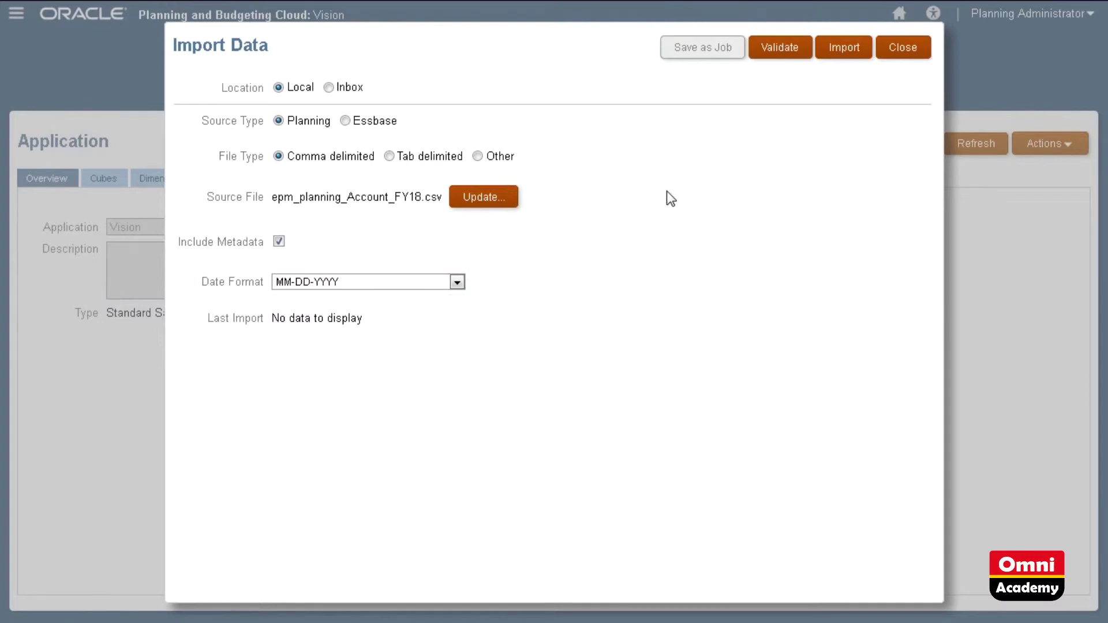
pyautogui.click(803, 58)
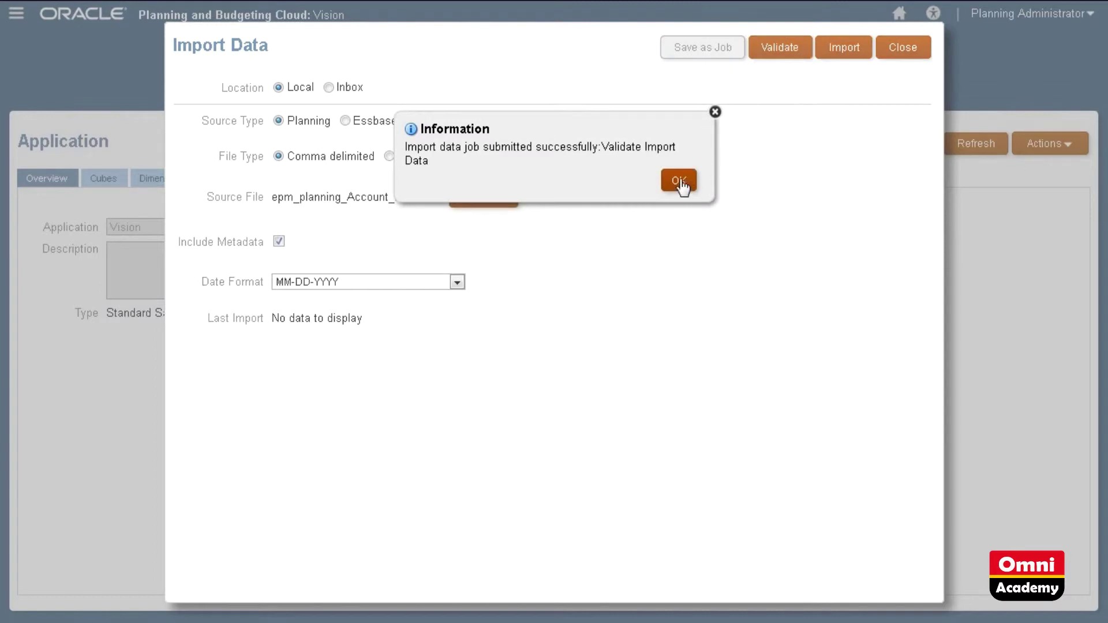
pyautogui.click(679, 182)
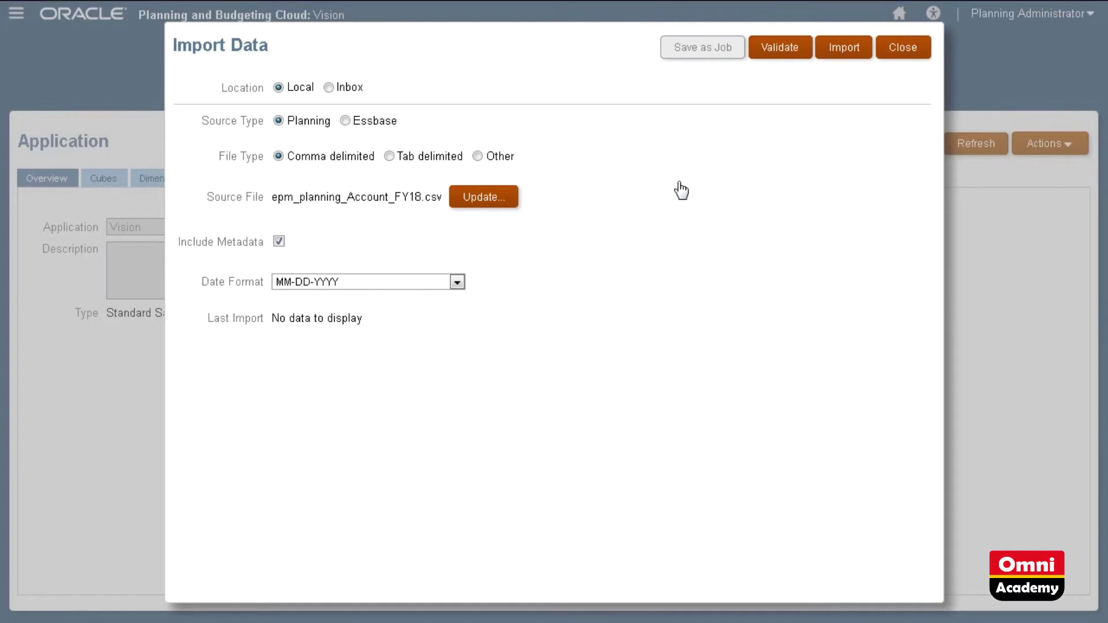
# Step: Check the Jobs page, then start a new local import of epm_planning_Account_FY18.csv
pyautogui.click(904, 50)
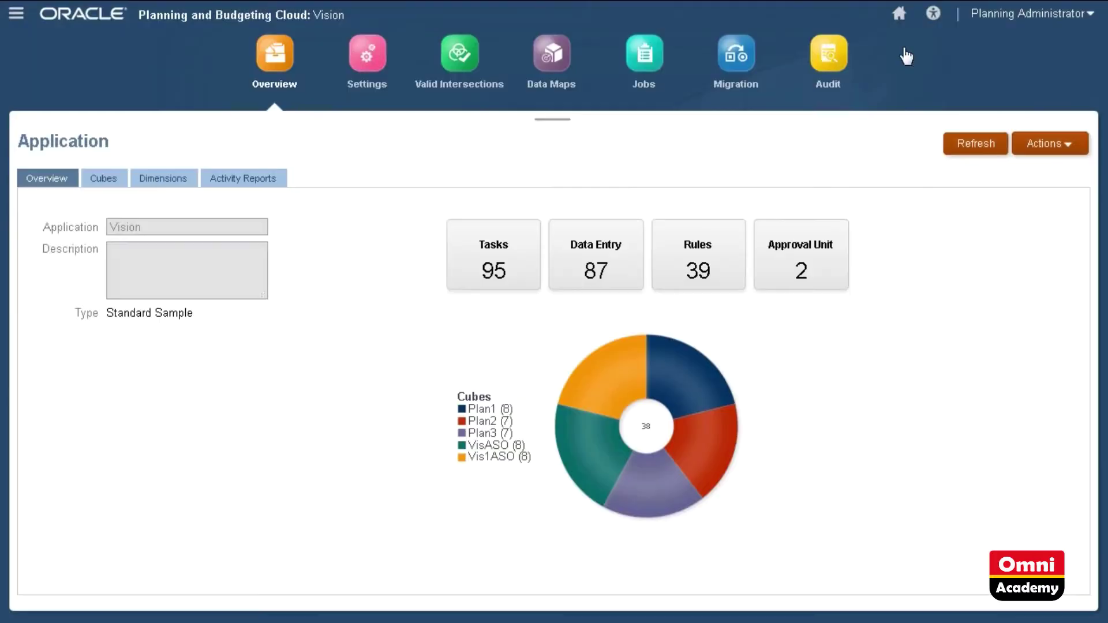
pyautogui.click(658, 58)
pyautogui.click(1050, 145)
pyautogui.click(1030, 173)
pyautogui.click(760, 45)
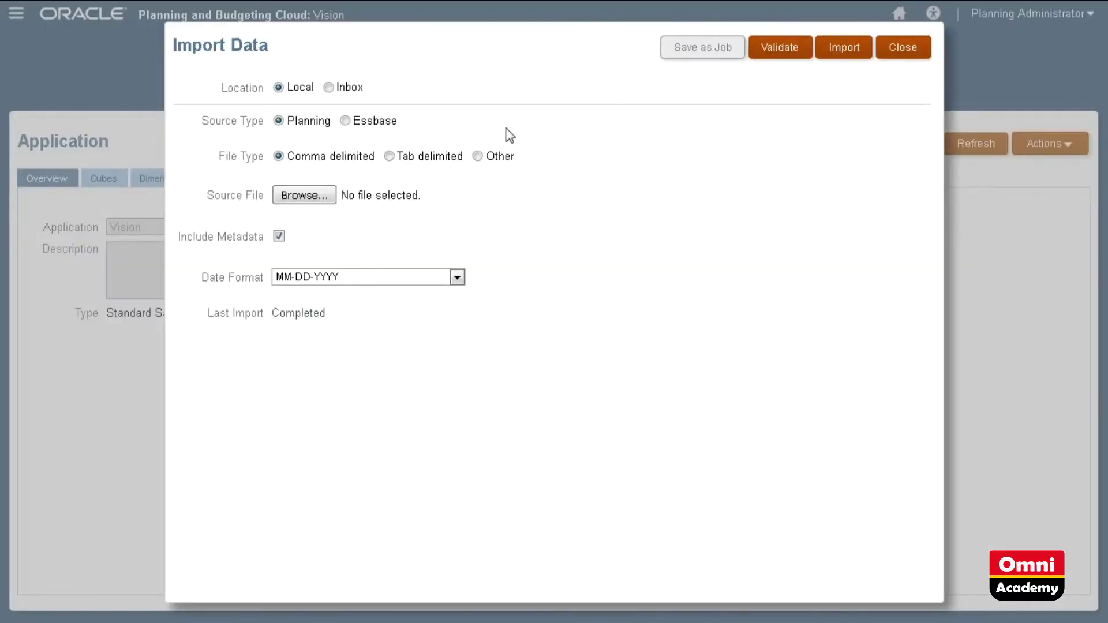
pyautogui.click(302, 194)
pyautogui.click(342, 119)
pyautogui.click(407, 386)
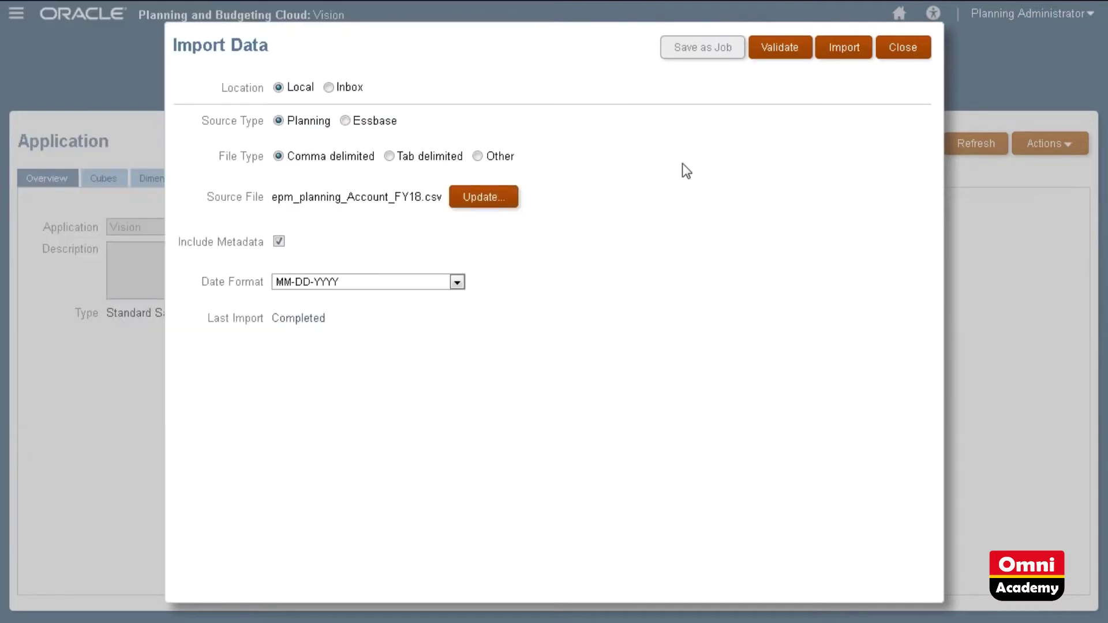
# Step: Run the FY18 import and confirm it shows Completed on the Jobs page
pyautogui.click(847, 50)
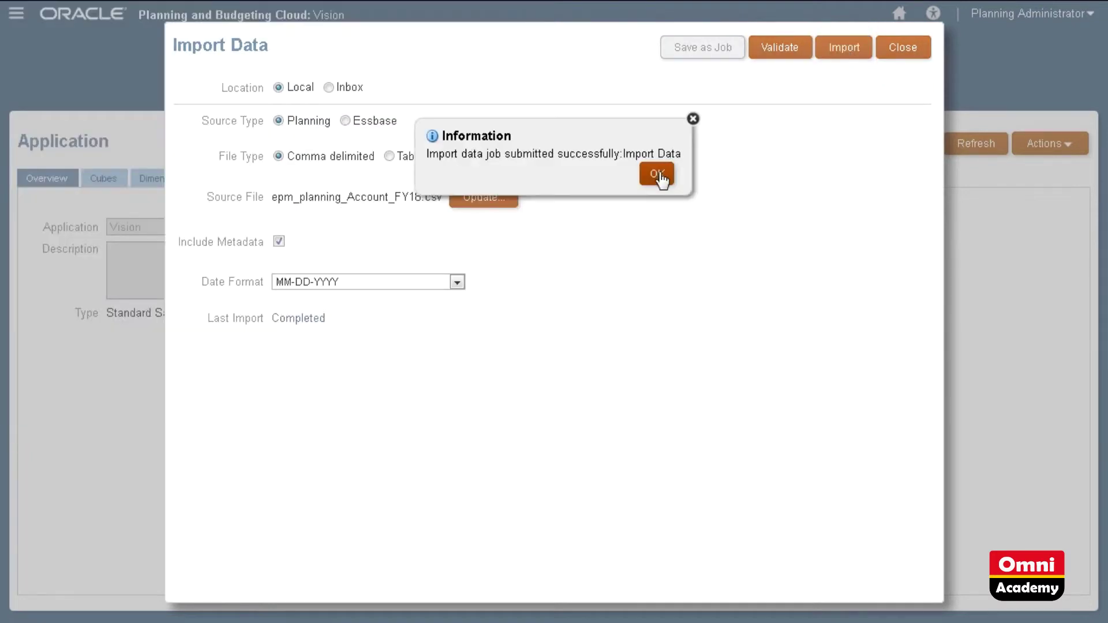
pyautogui.click(659, 175)
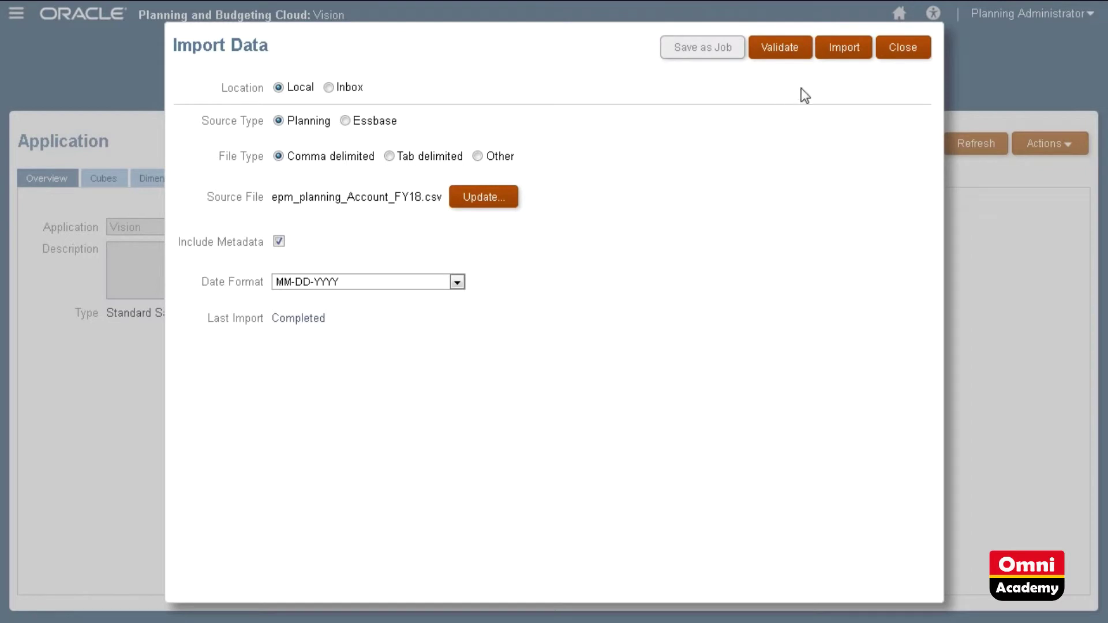
pyautogui.click(900, 52)
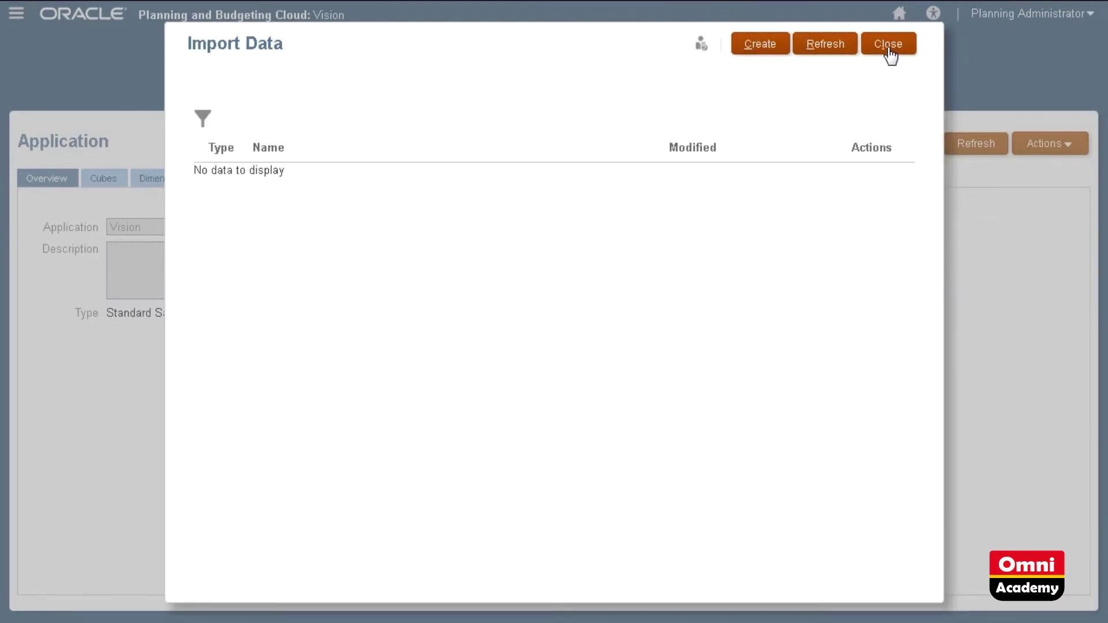
pyautogui.click(889, 51)
pyautogui.click(645, 64)
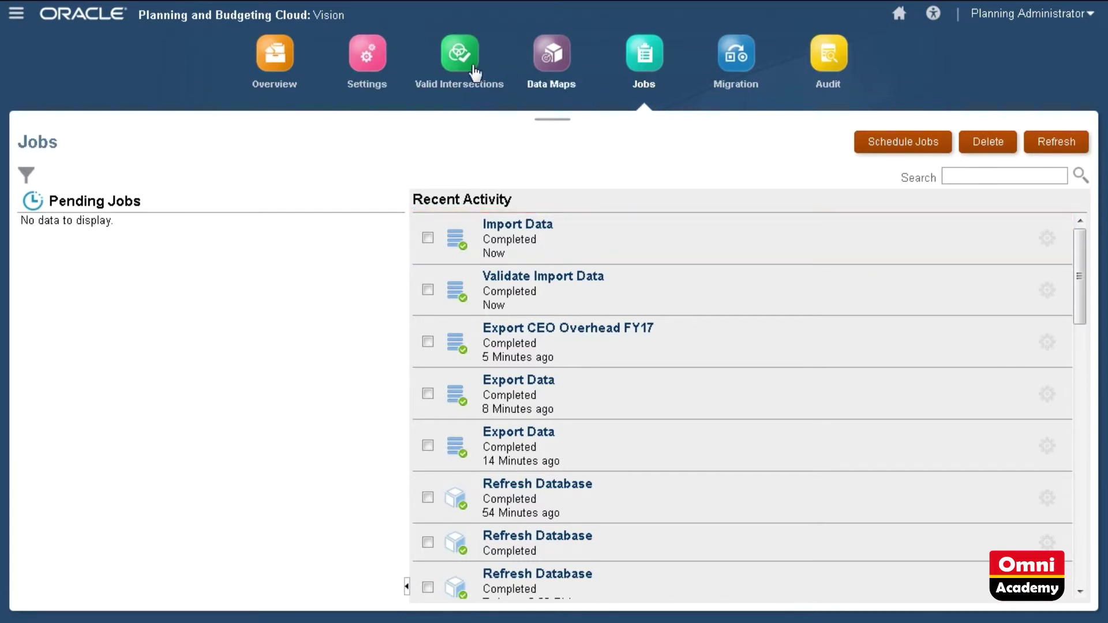
# Step: Start a new Inbox import with source file epm_planning_Account_FY18.csv
pyautogui.click(276, 64)
pyautogui.click(1059, 151)
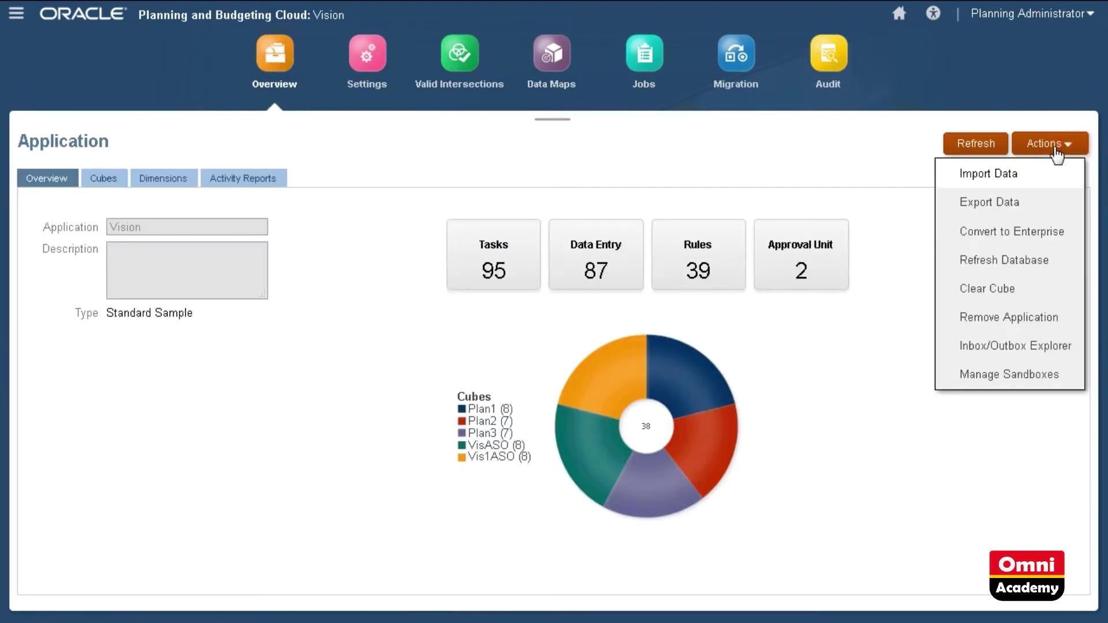
pyautogui.click(1029, 170)
pyautogui.click(746, 50)
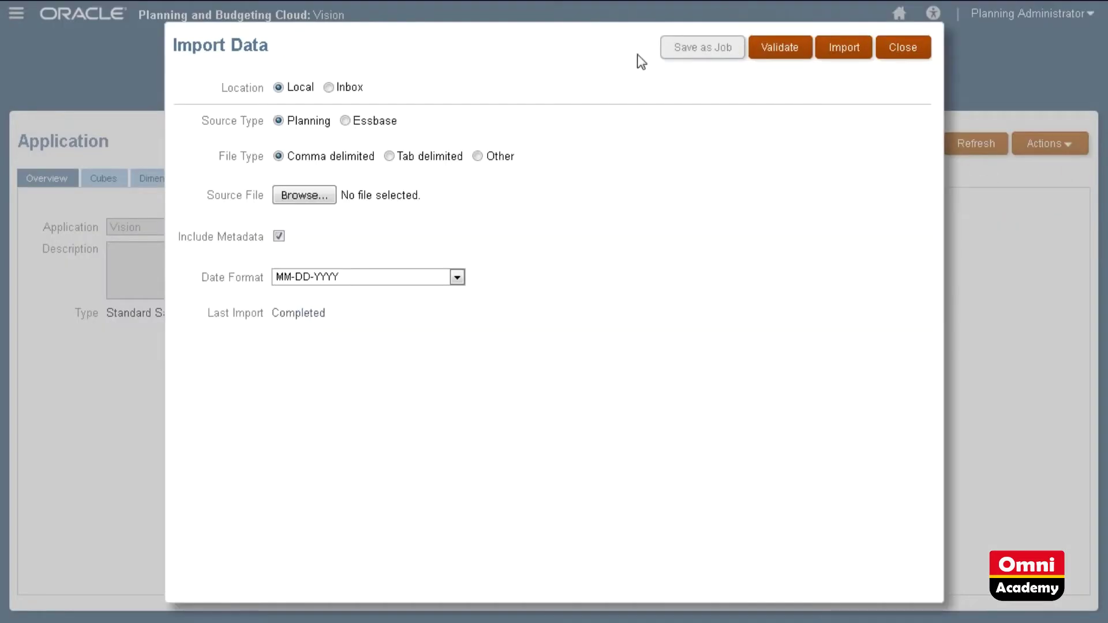
pyautogui.click(329, 89)
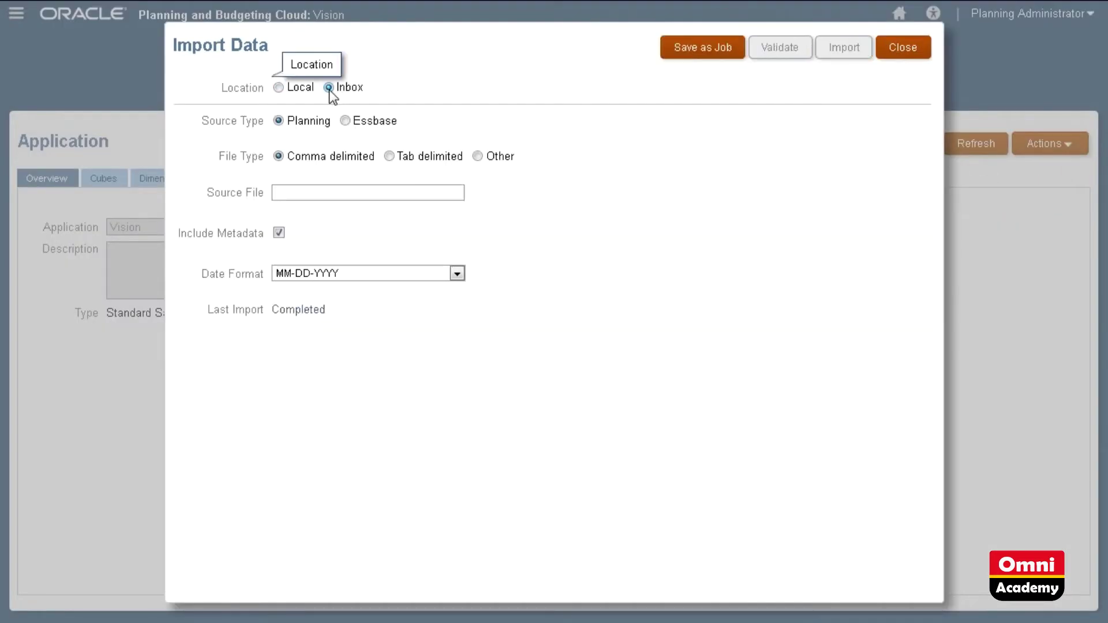
pyautogui.click(289, 192)
pyautogui.write('ep')
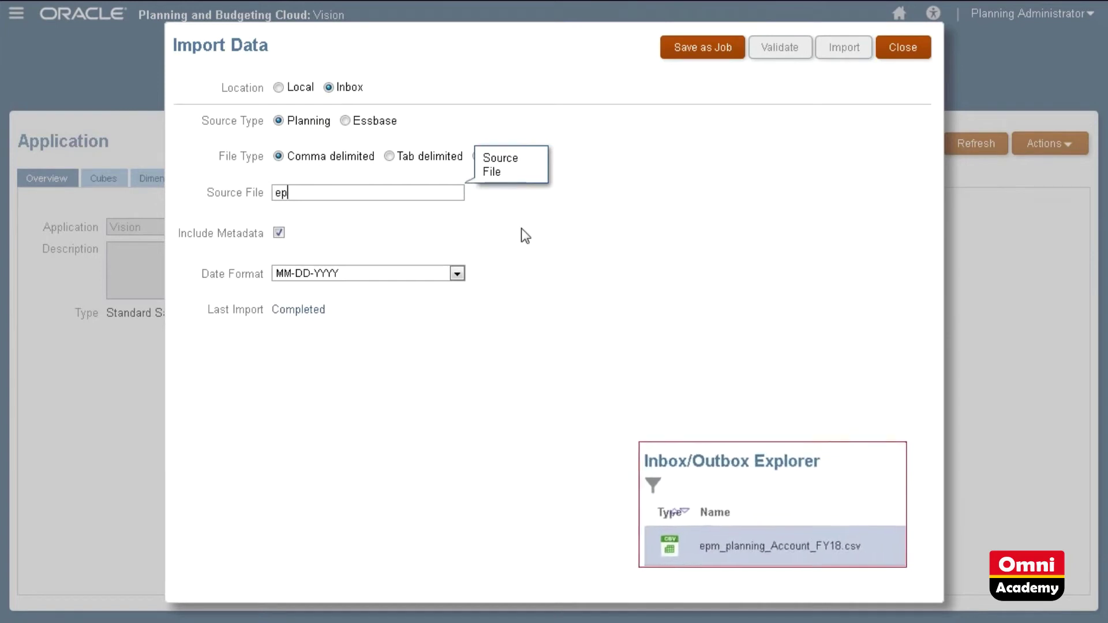
pyautogui.write('m_planning_Account')
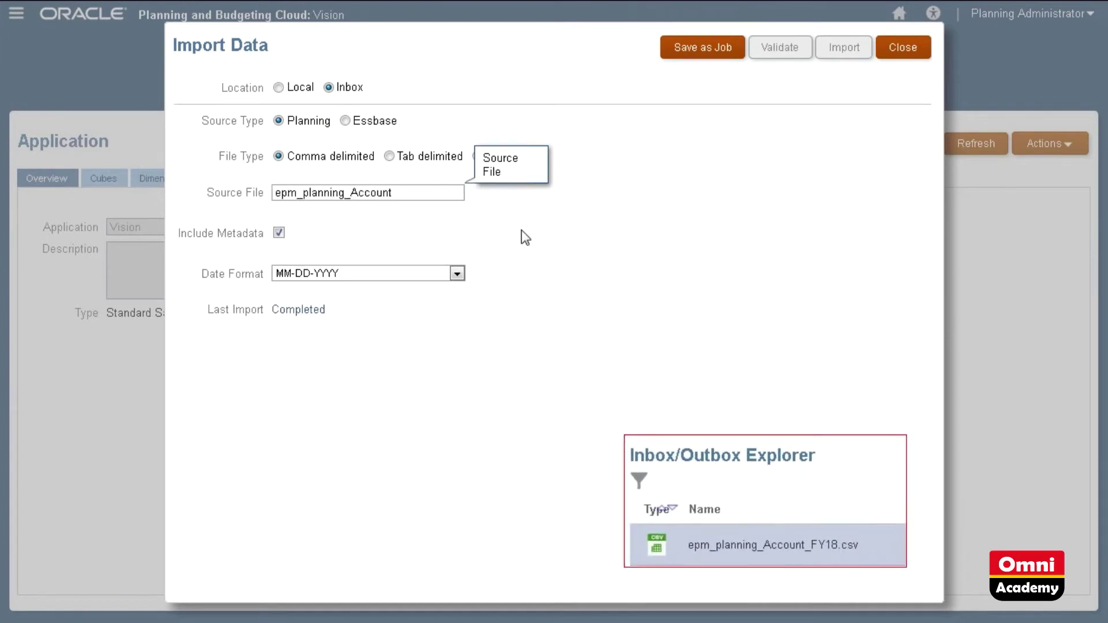
pyautogui.write('_FY18.csv')
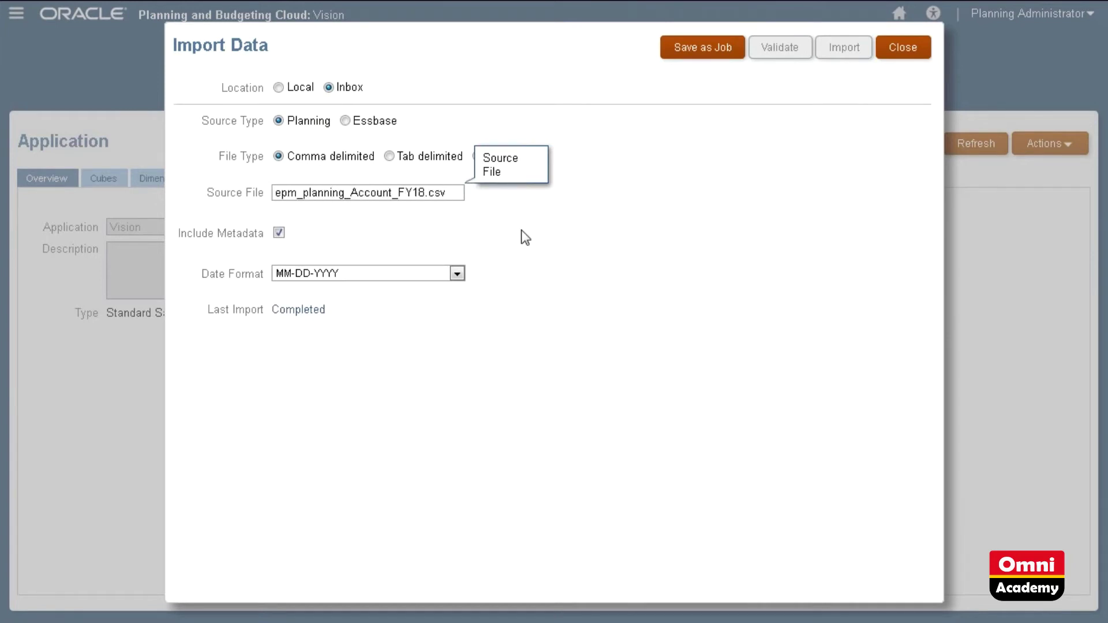
# Step: Save the import as the job 'Import CEO Overhead FY18' and close the form
pyautogui.click(735, 56)
pyautogui.write('Import CEO Over')
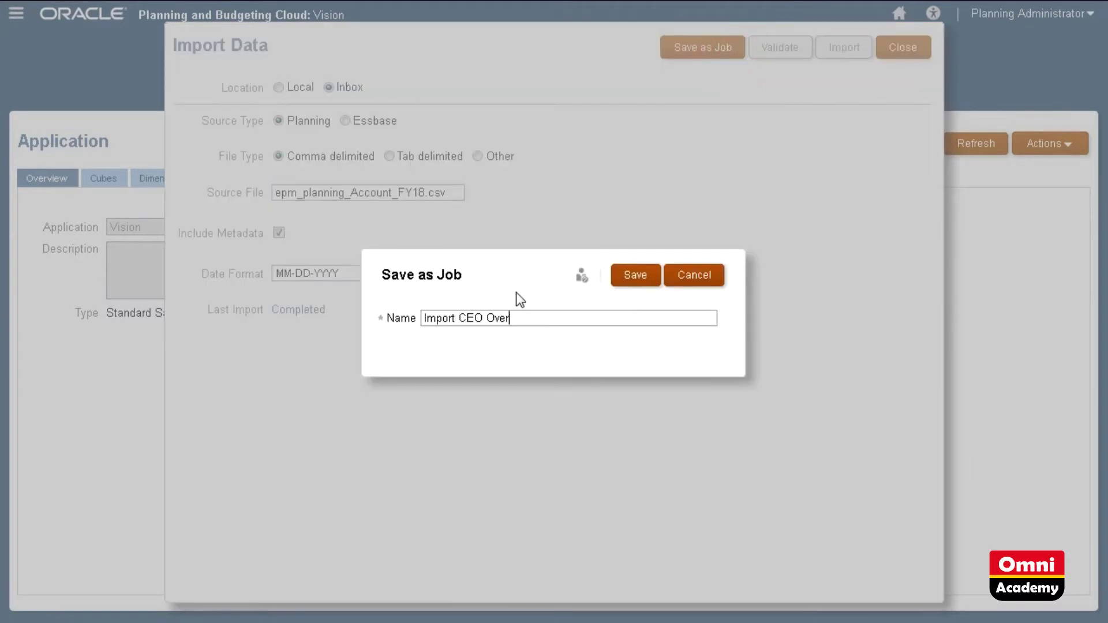
pyautogui.write('head FY18')
pyautogui.click(640, 280)
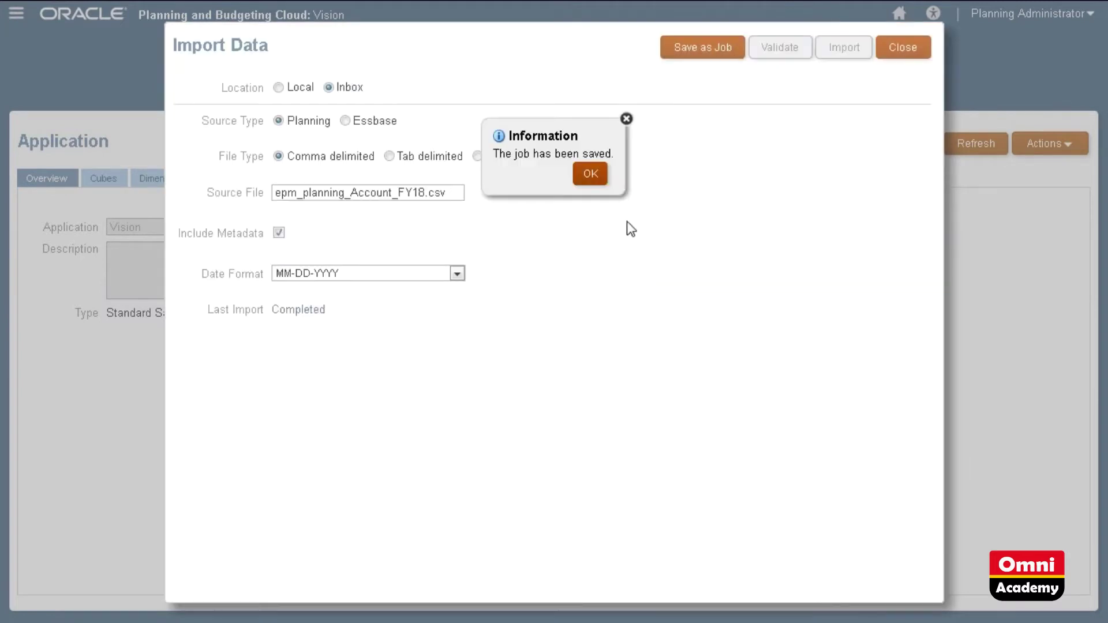
pyautogui.click(903, 51)
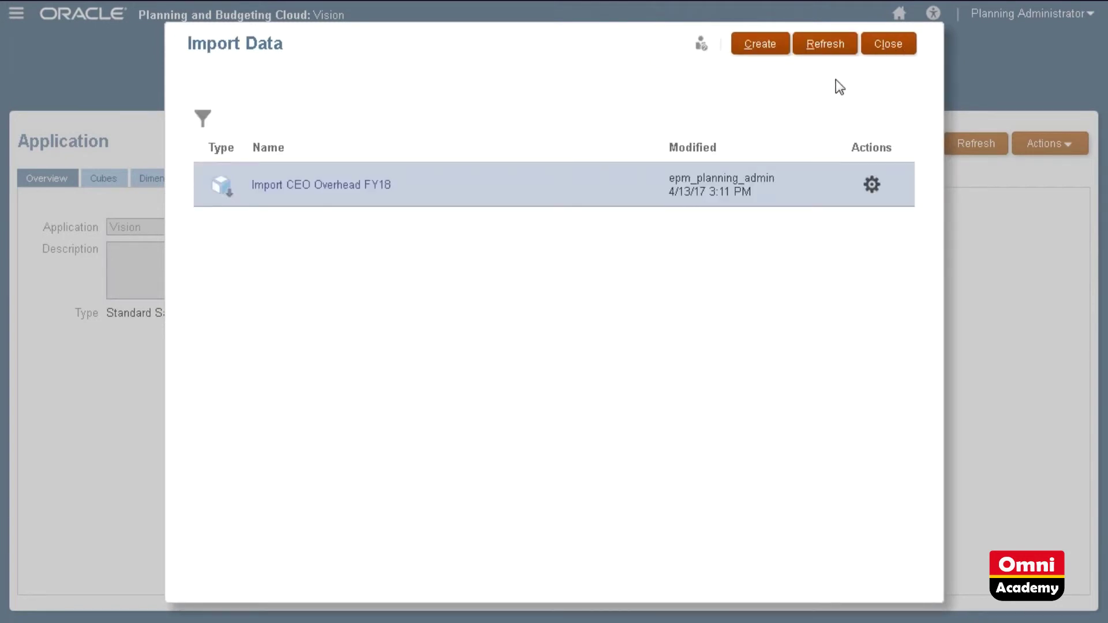
# Step: Submit the Import CEO Overhead FY18 job, confirm it completed under Recent Activity, then go home
pyautogui.click(872, 184)
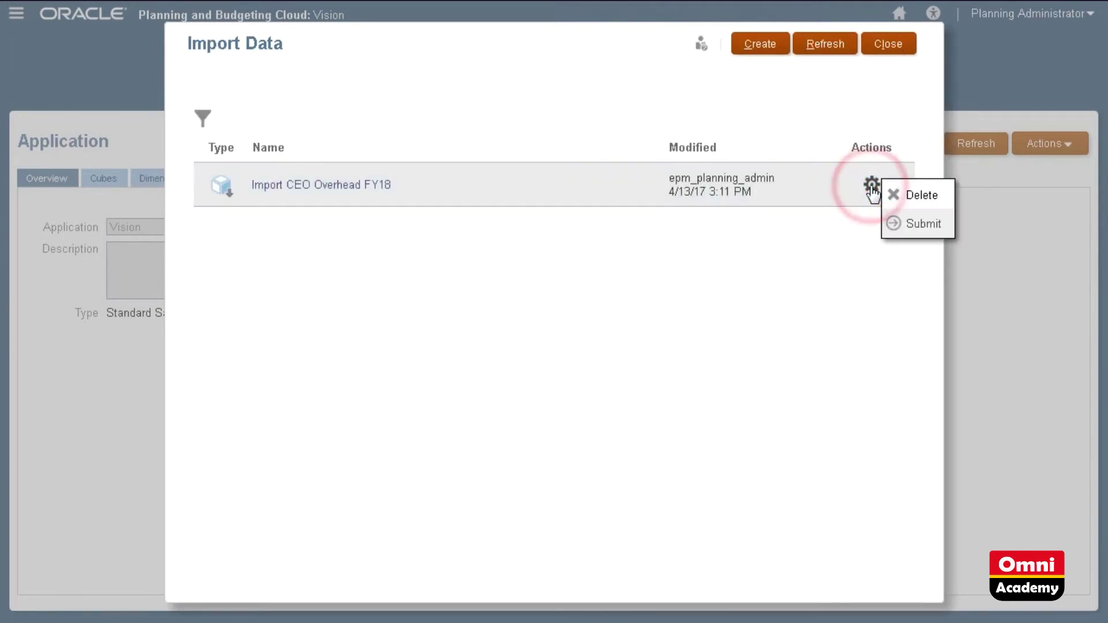
pyautogui.click(908, 224)
pyautogui.click(662, 330)
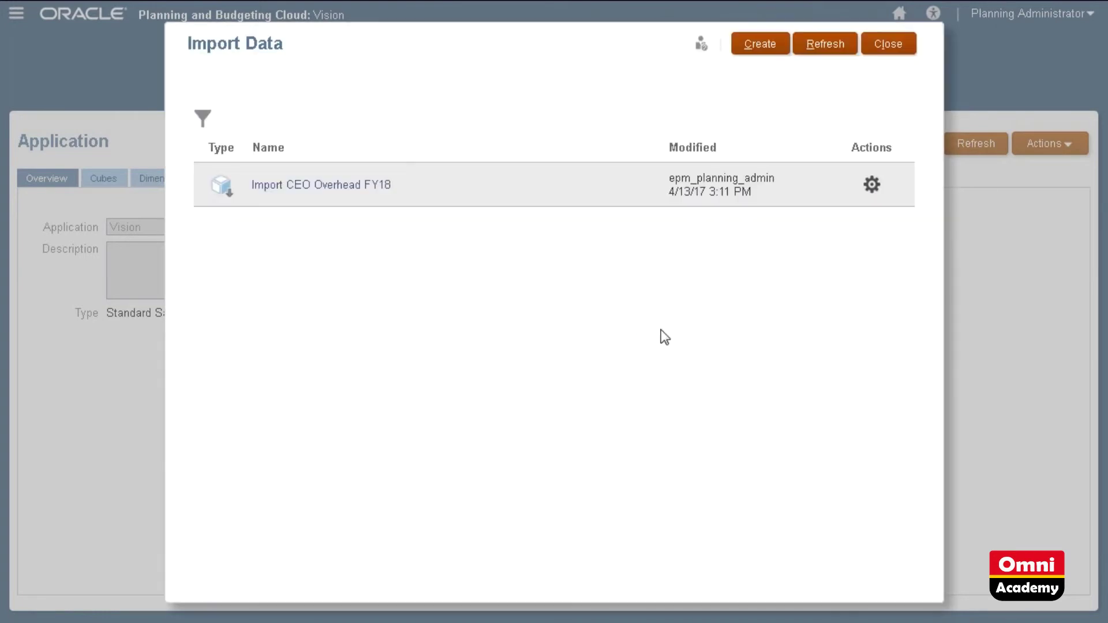
pyautogui.click(889, 44)
pyautogui.click(644, 58)
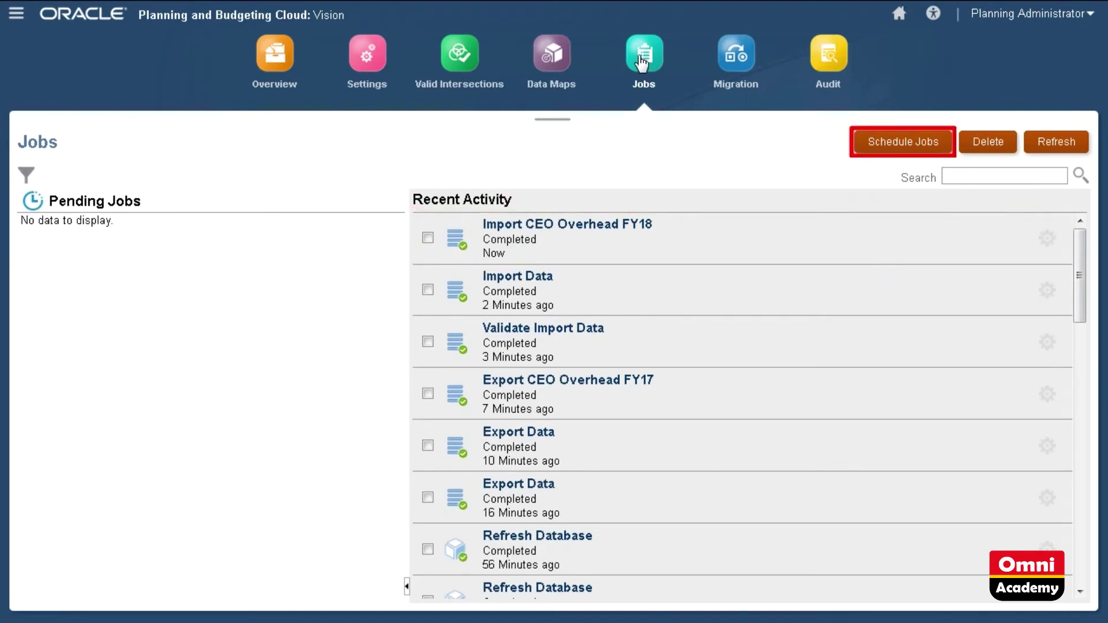
pyautogui.click(98, 17)
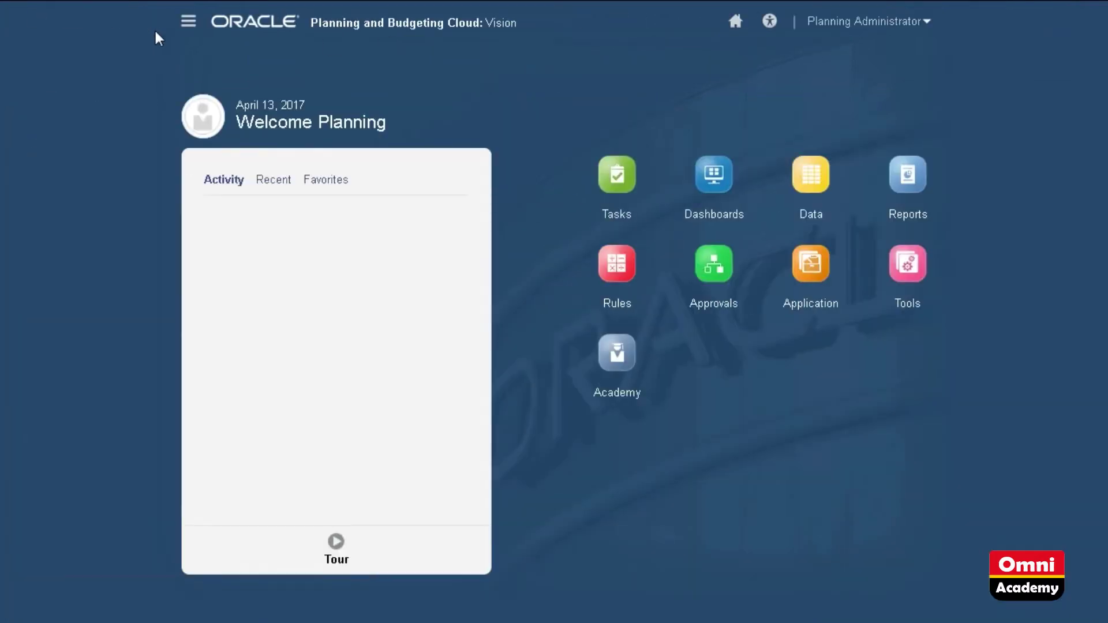
# Step: Search the forms for 'Overhead' and open Operating Expenses - Overhead Depts FY18 from the Plan folder
pyautogui.click(811, 174)
pyautogui.click(162, 157)
pyautogui.write('Overhead')
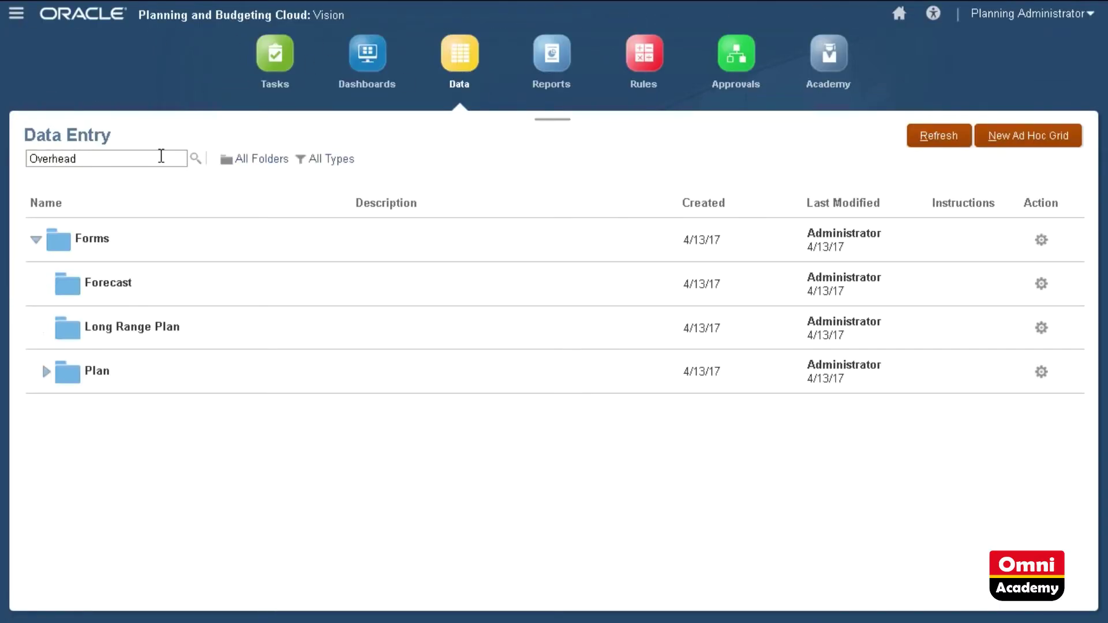
pyautogui.click(47, 372)
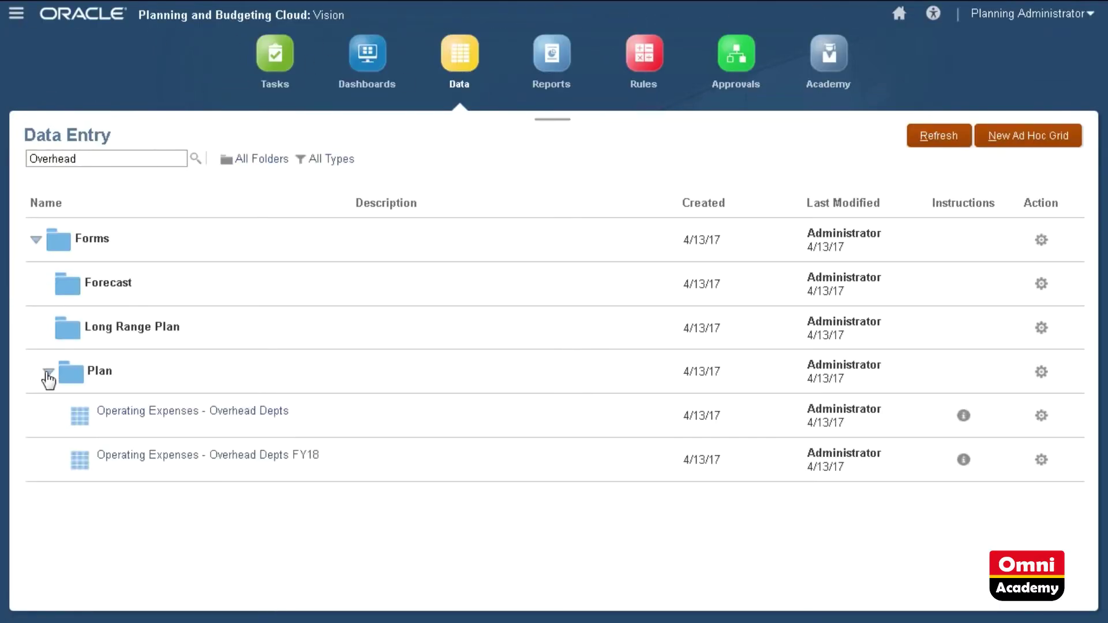
pyautogui.click(266, 459)
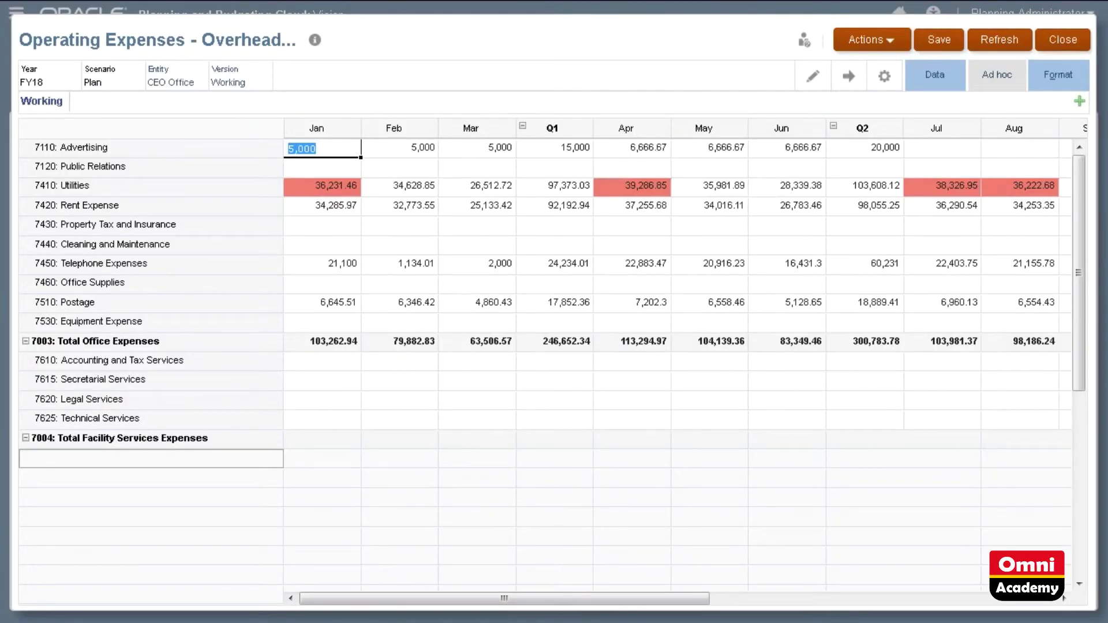